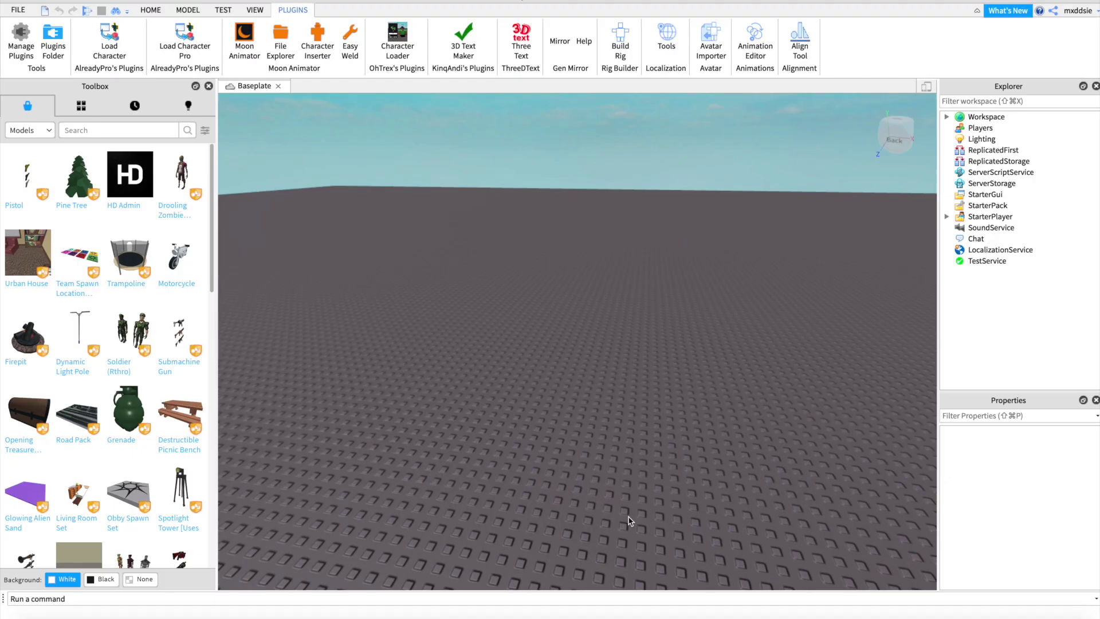
Use Load Character to spawn the account's avatar as an R6 character at the origin, and frame it from the front
click(112, 41)
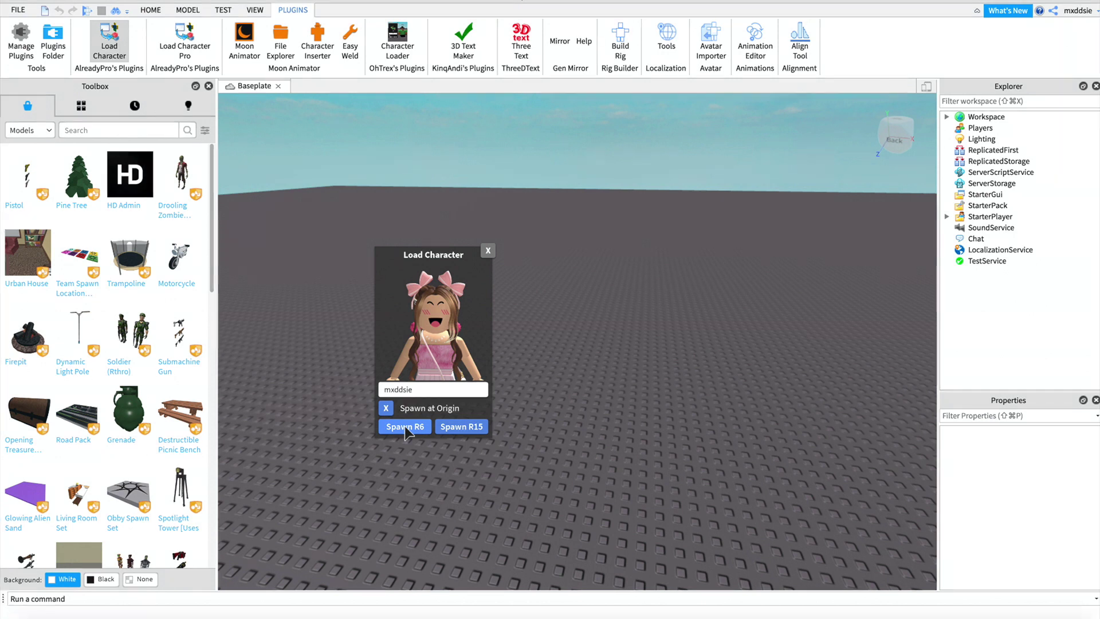
click(489, 251)
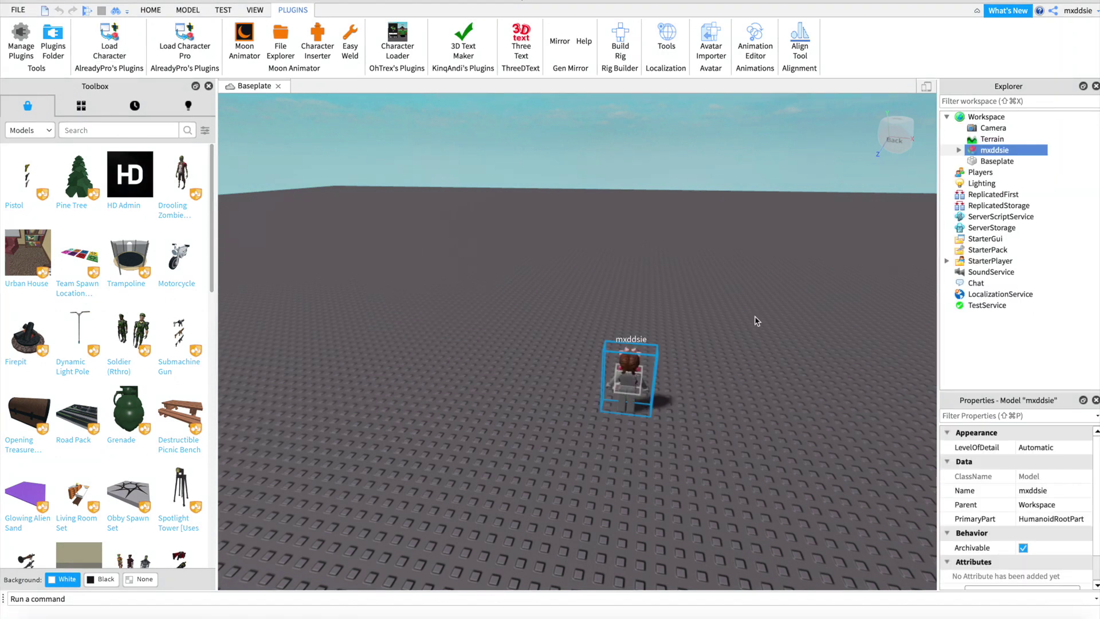
key(f)
right_drag(827, 295, 826, 296)
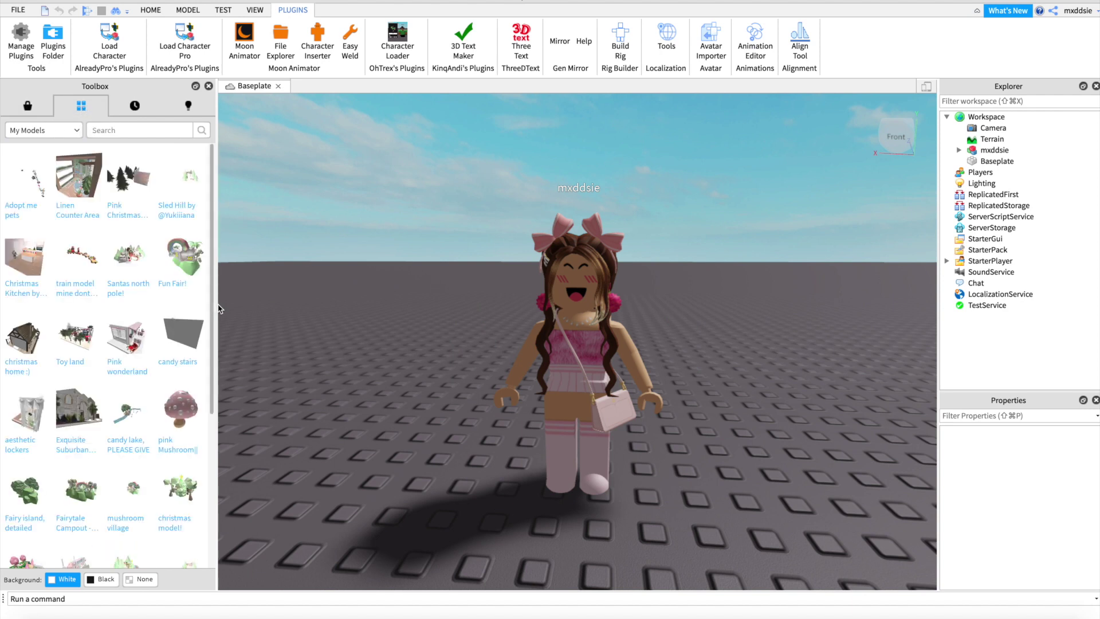
Insert the "flower shop <3" model from the My Models inventory into the scene
scroll(185, 422, down, 10)
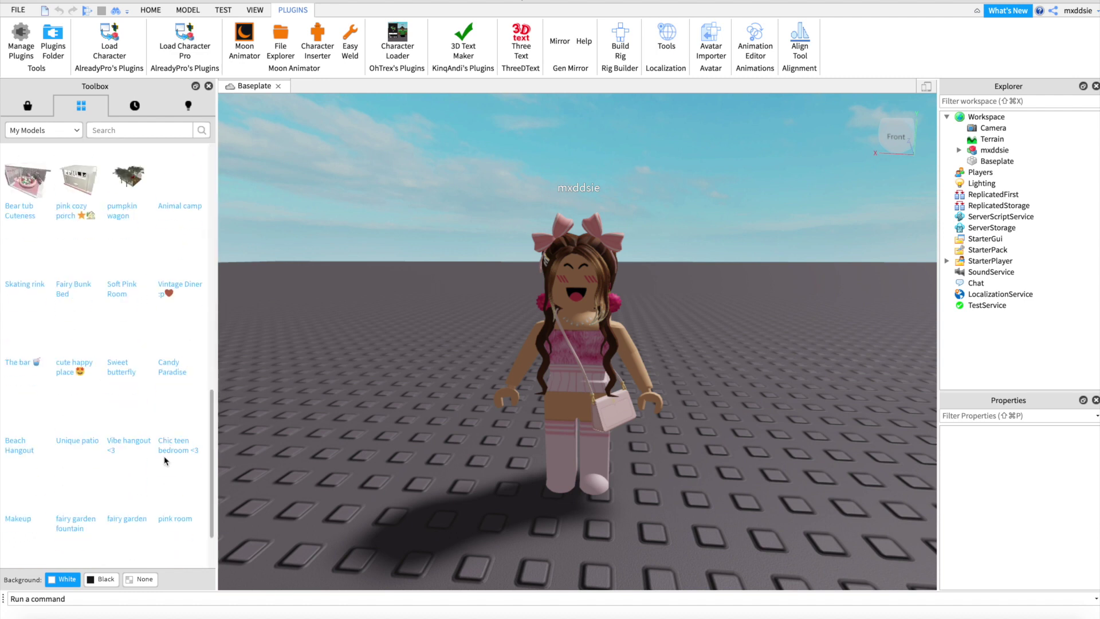
scroll(185, 421, down, 5)
click(178, 266)
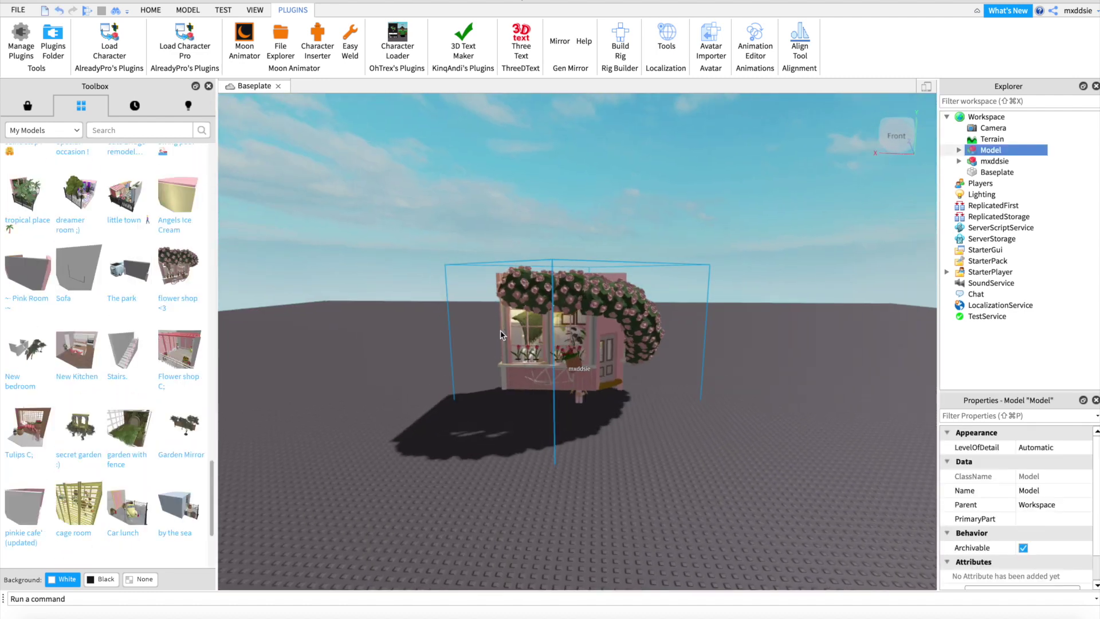
right_drag(500, 334, 500, 330)
scroll(501, 331, up, 3)
scroll(501, 331, up, 6)
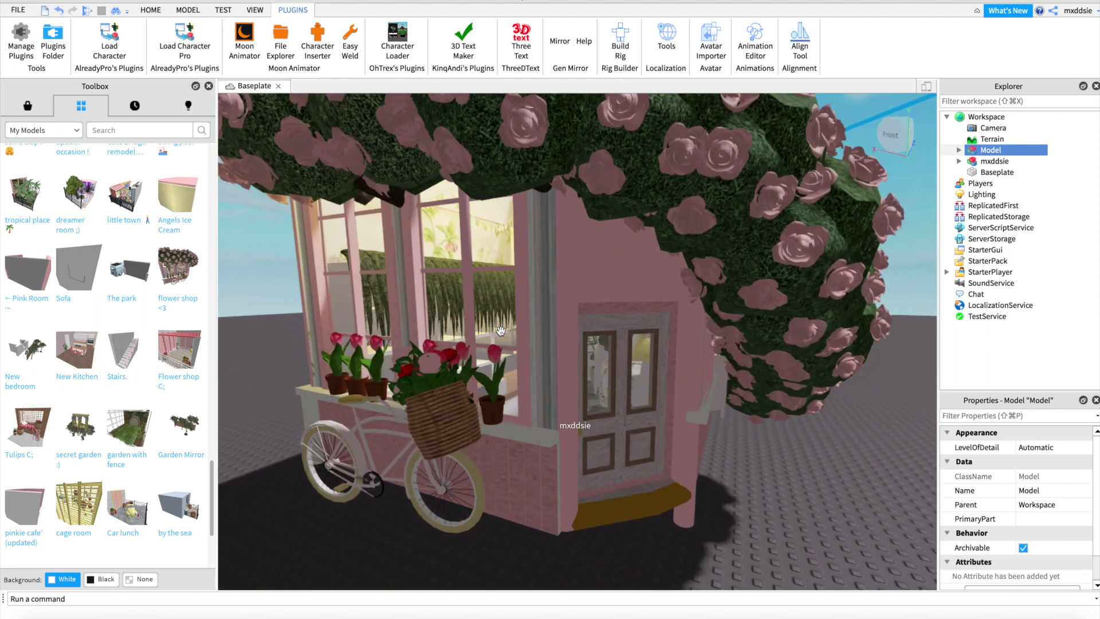
Move the flower shop model so it stands level with the baseplate behind the avatar
click(182, 11)
key(ctrl+2)
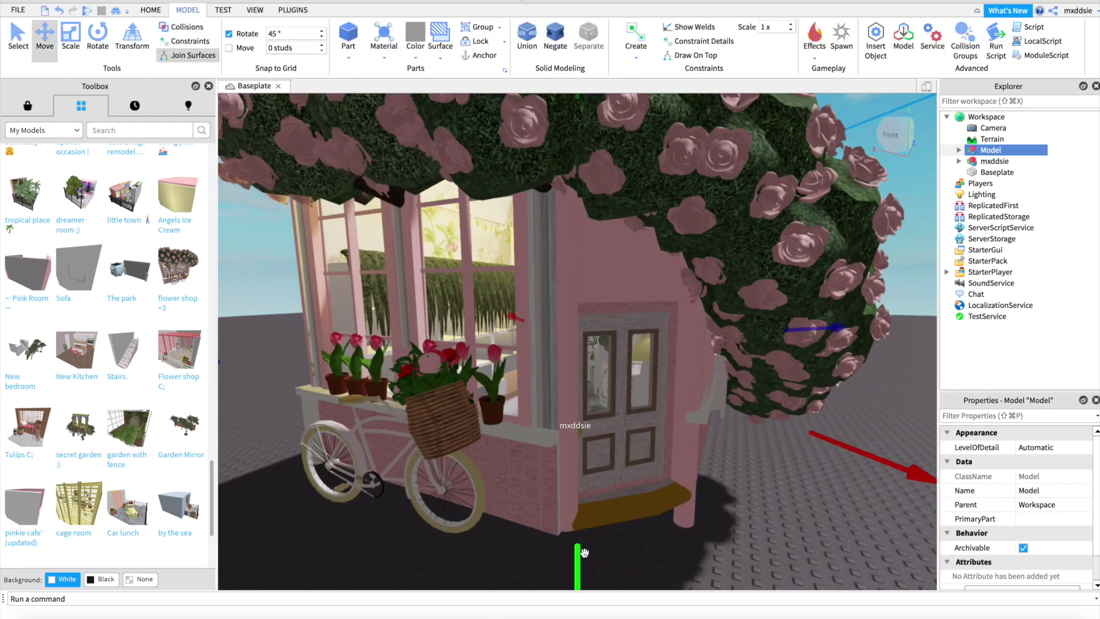
scroll(579, 548, down, 5)
drag(570, 536, 561, 550)
drag(580, 188, 580, 186)
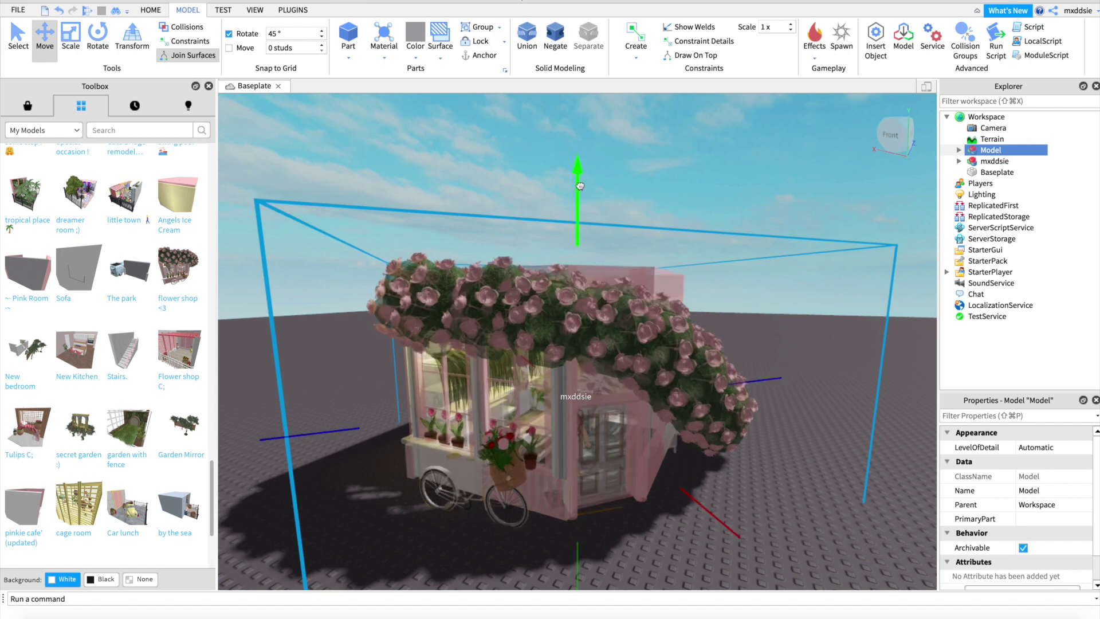
Move the avatar model so it stands in front of the flower shop's window
click(995, 161)
key(f)
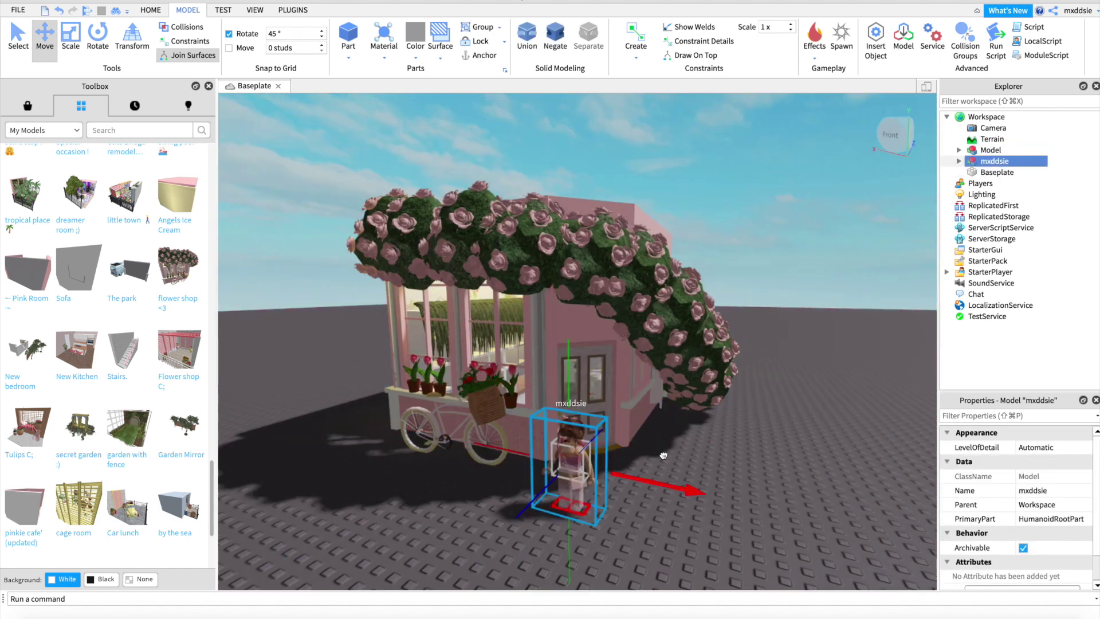
right_drag(663, 456, 655, 412)
scroll(656, 413, down, 5)
drag(682, 401, 584, 393)
right_drag(584, 393, 470, 253)
Scale up the whole avatar model to suit the size of the flower shop
click(70, 37)
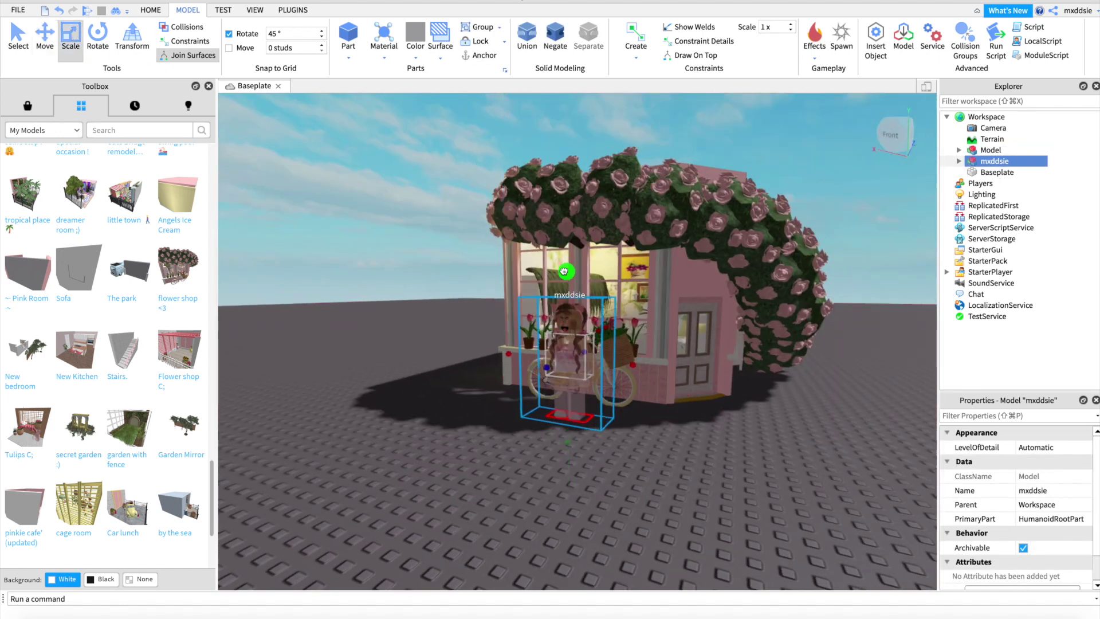
scroll(564, 271, up, 5)
key(super+z)
click(995, 161)
drag(550, 198, 550, 143)
Move the avatar beside the bicycle's flower basket, in front of the shop door
scroll(550, 182, down, 5)
click(45, 36)
scroll(317, 379, up, 5)
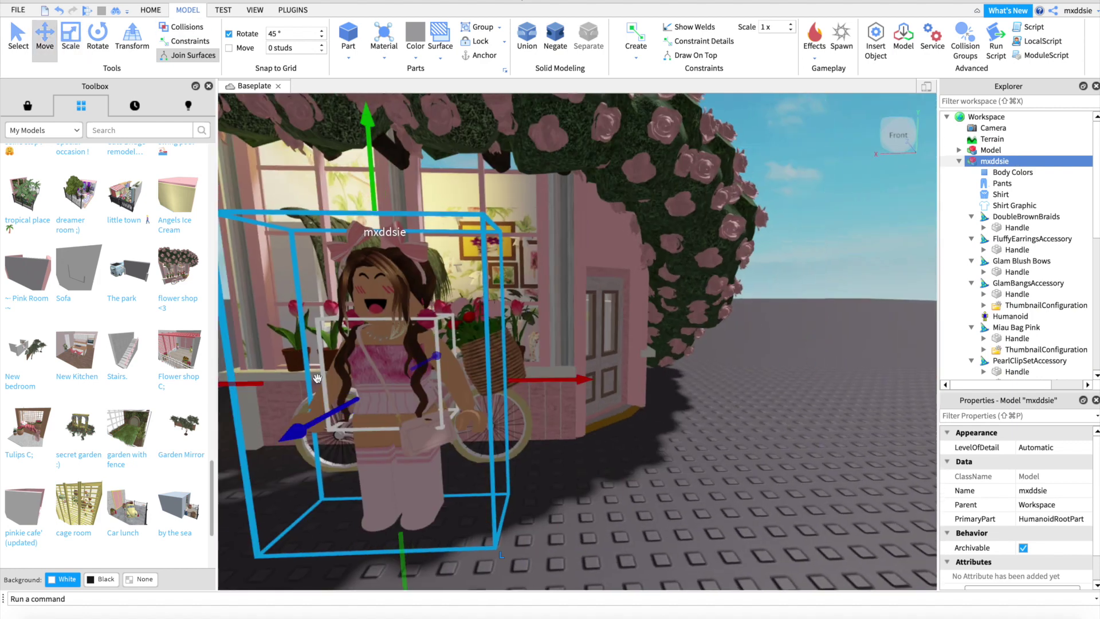
drag(567, 380, 872, 366)
scroll(745, 401, up, 3)
drag(687, 409, 573, 373)
drag(759, 358, 693, 356)
click(716, 350)
scroll(610, 355, up, 3)
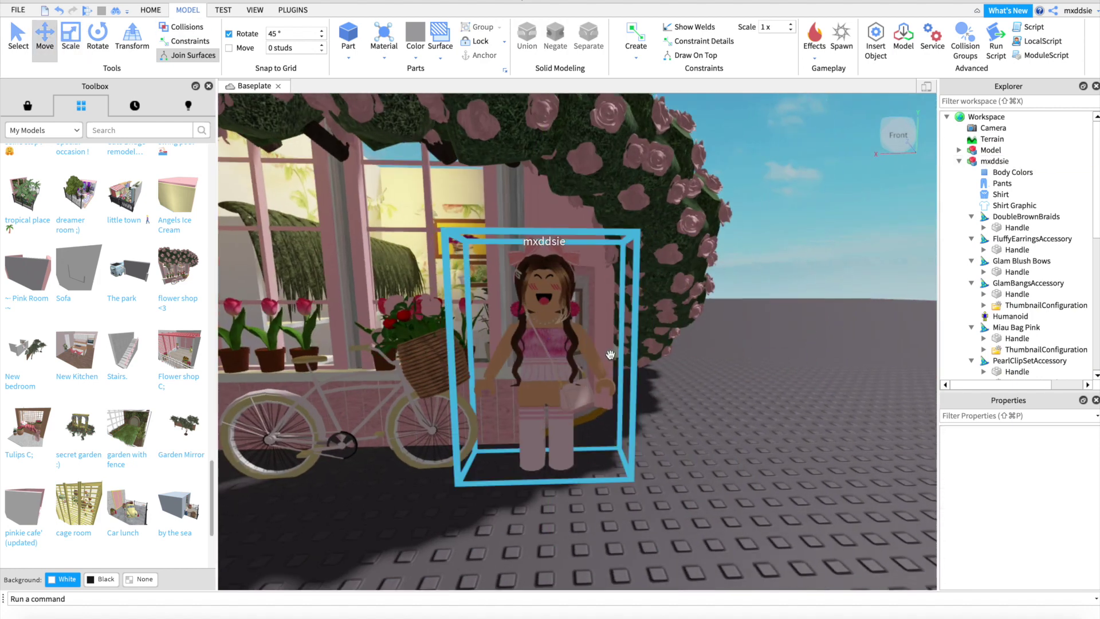
Insert a block part under the avatar and scale it into a wide, flat ground slab in front of the shop
scroll(610, 355, down, 5)
click(348, 37)
drag(583, 224, 579, 321)
click(71, 37)
scroll(616, 390, up, 2)
drag(619, 396, 788, 398)
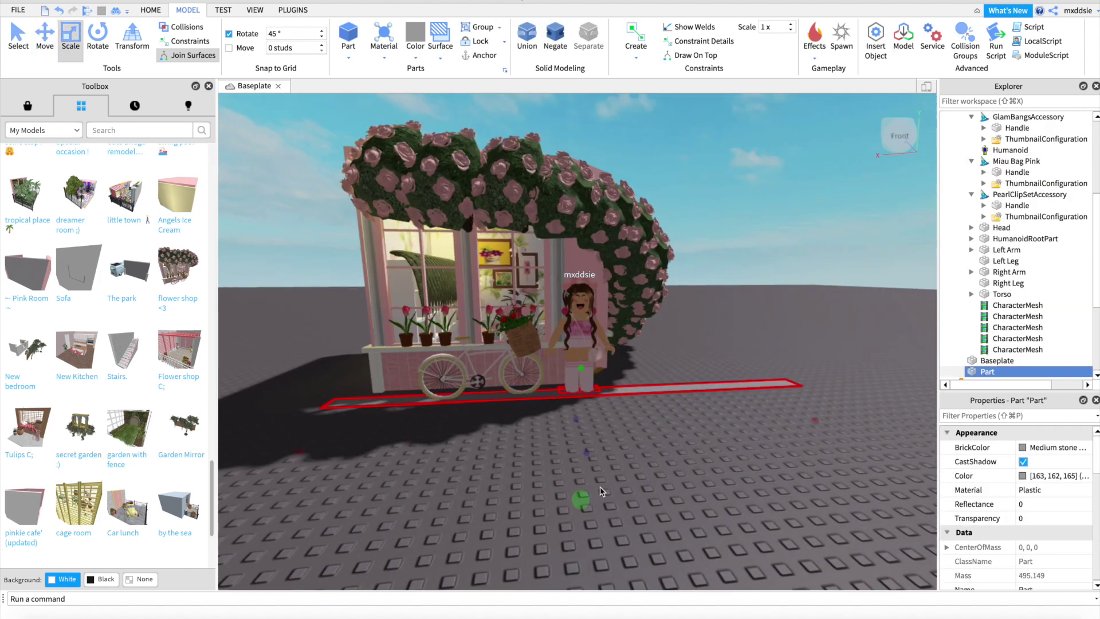
drag(587, 453, 607, 515)
drag(576, 419, 554, 358)
click(550, 533)
Search the marketplace images for "grass"
click(28, 106)
click(70, 133)
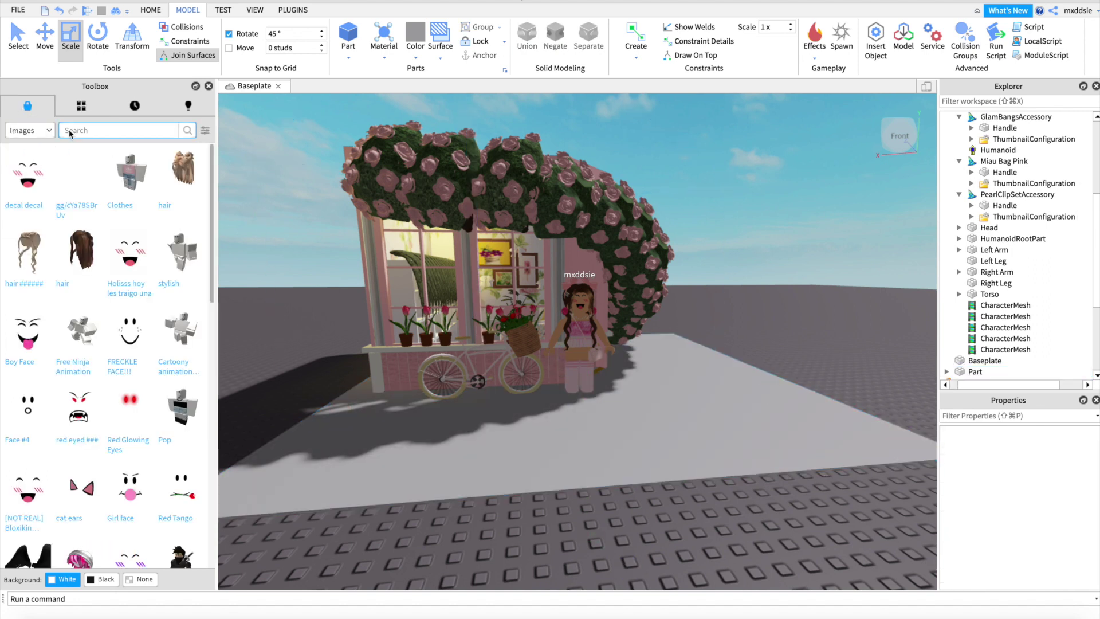
text(grass)
key(Return)
Try other grass images on the ground slab's surface
click(83, 213)
click(343, 426)
key(Delete)
scroll(109, 356, down, 10)
click(79, 452)
click(359, 417)
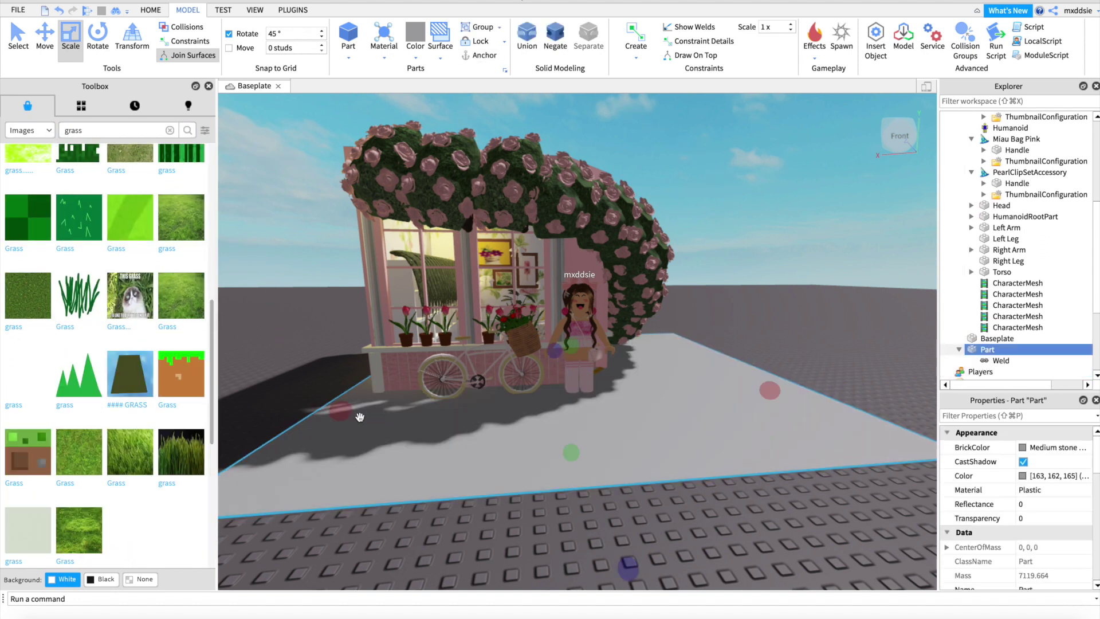
Shrink the ground slab and apply a dark green grass image to its upper face
drag(770, 390, 530, 402)
drag(338, 535, 405, 435)
click(79, 530)
click(401, 410)
click(997, 349)
Duplicate the grass slab and place the copy next to the original beneath the flower shop
key(super+d)
click(45, 36)
drag(425, 347, 452, 315)
drag(272, 375, 450, 368)
drag(667, 449, 653, 421)
click(751, 363)
Extend the grass ground so it covers the area in front of the shop and around the avatar
scroll(751, 363, up, 3)
click(977, 339)
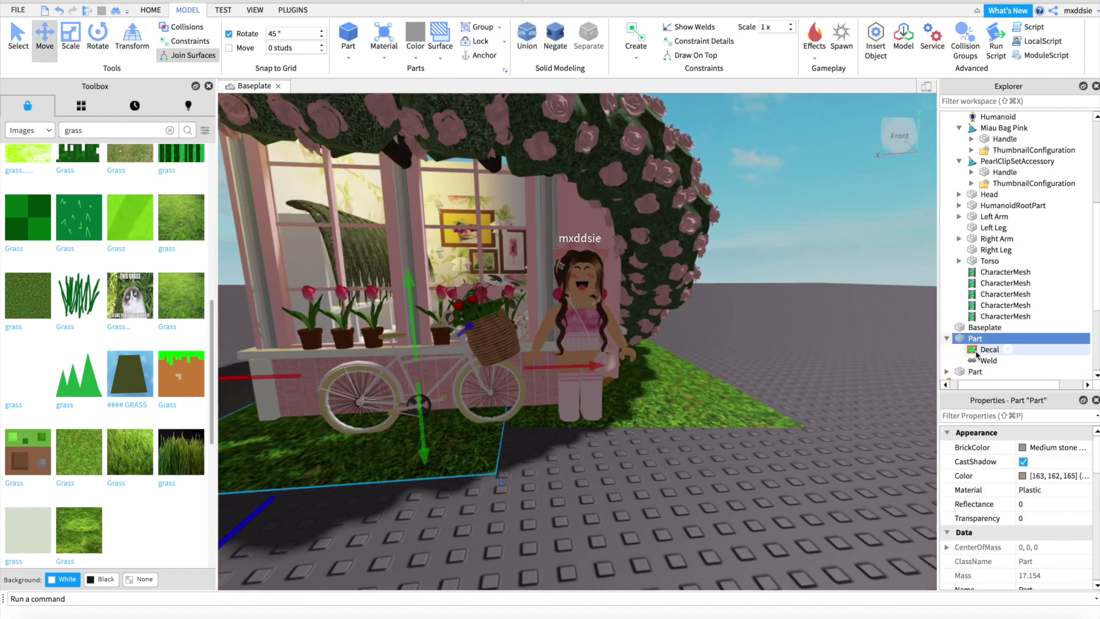
scroll(976, 355, up, 10)
click(631, 290)
scroll(970, 302, down, 10)
click(970, 304)
click(631, 319)
scroll(777, 314, up, 3)
right_drag(636, 319, 777, 313)
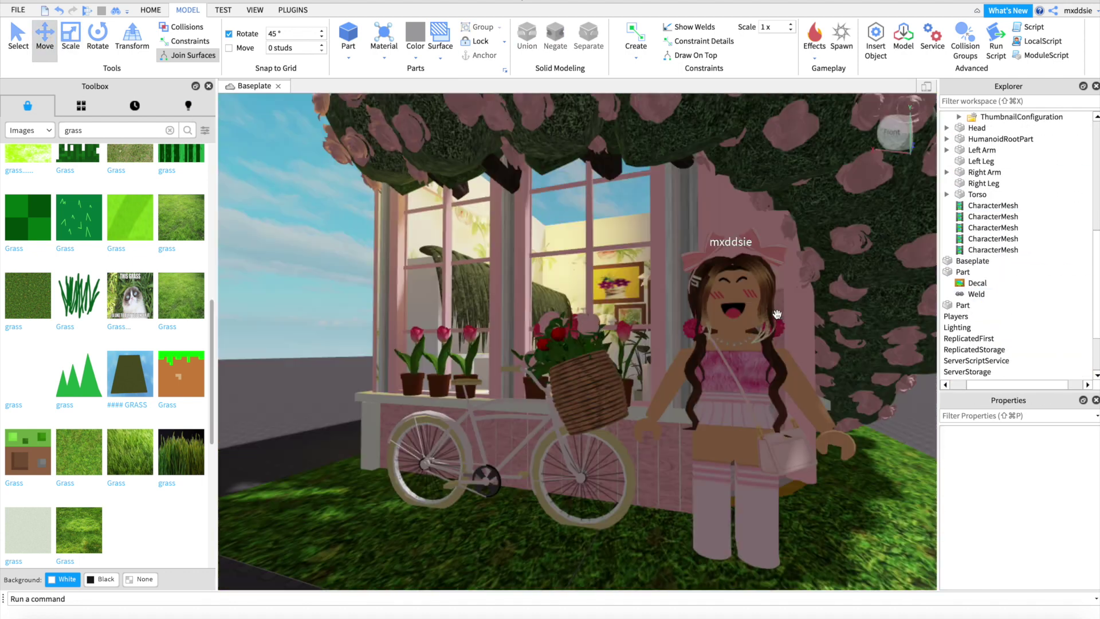
scroll(777, 313, down, 2)
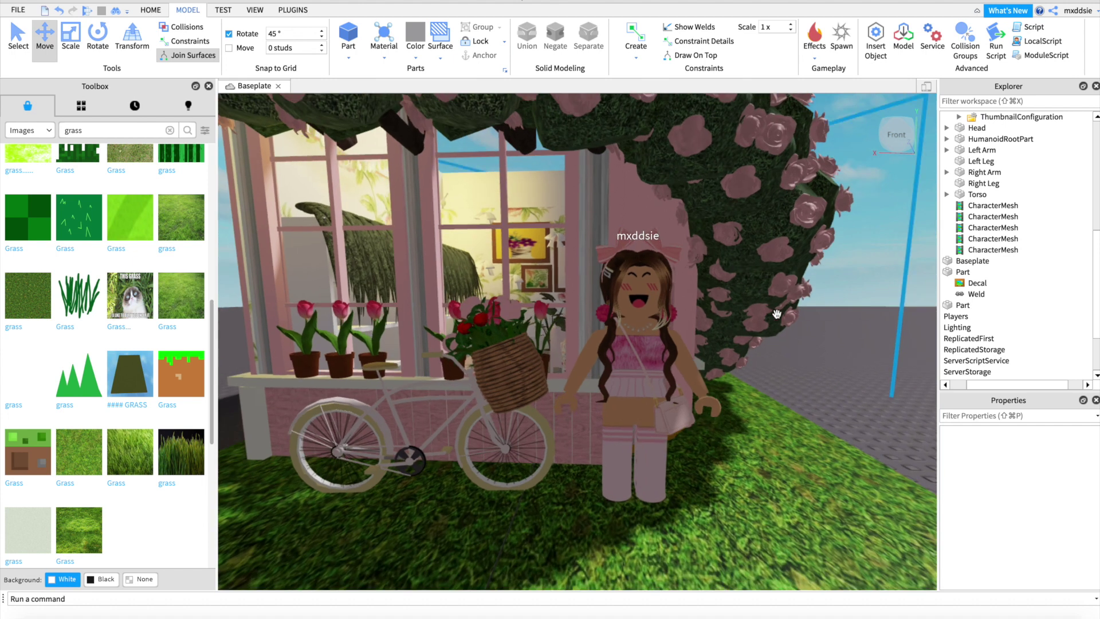
Select the avatar's Head together with its braids, earrings, bows, bangs and its handle, and pearl clip accessories
click(631, 321)
scroll(1022, 172, up, 1)
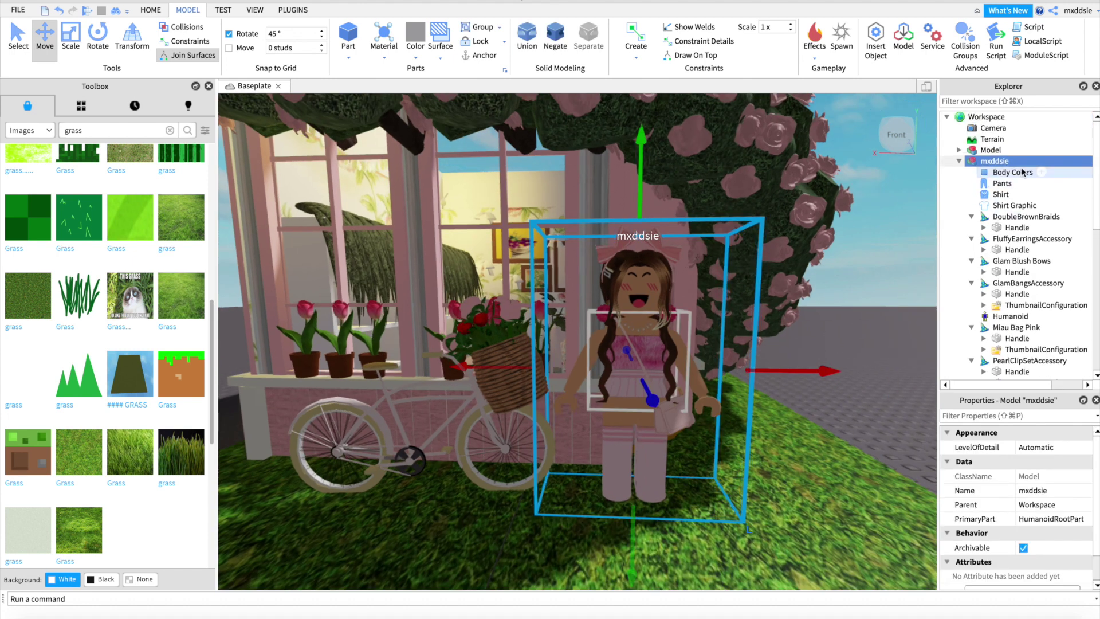
scroll(1017, 177, down, 2)
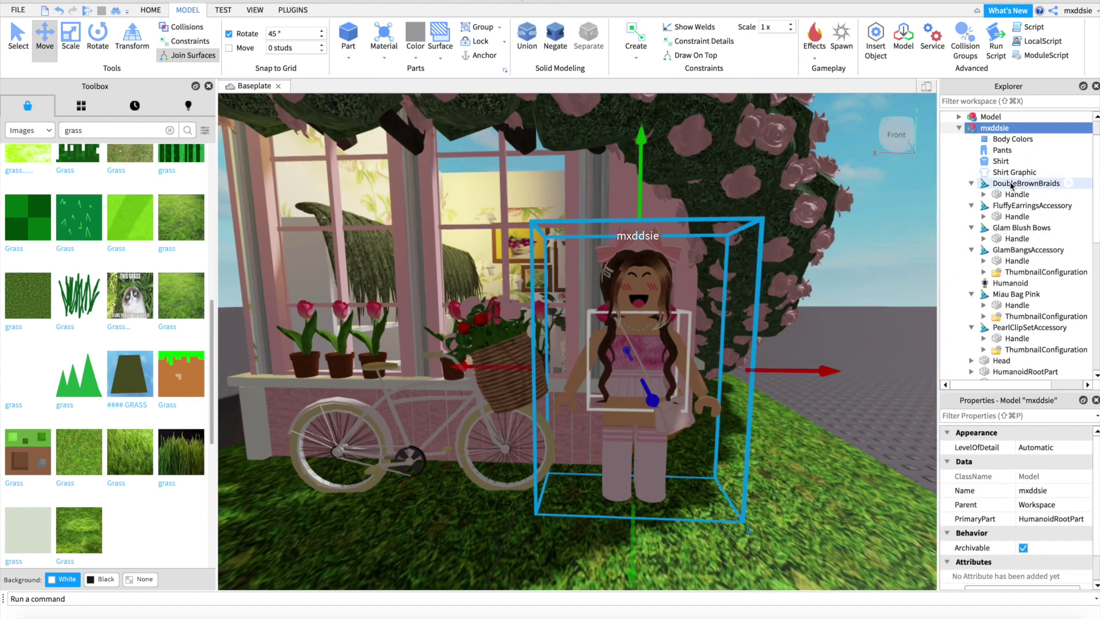
click(1012, 183)
ctrl+click(1010, 205)
ctrl+click(1008, 227)
ctrl+click(1007, 249)
ctrl+click(1004, 262)
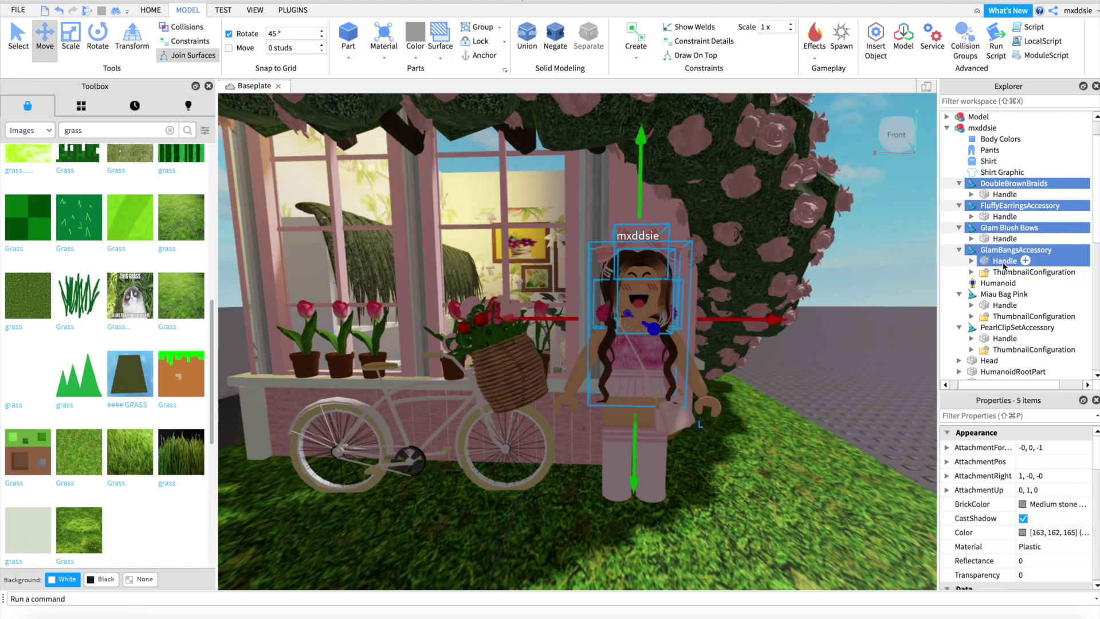
ctrl+click(1014, 328)
scroll(1008, 317, down, 3)
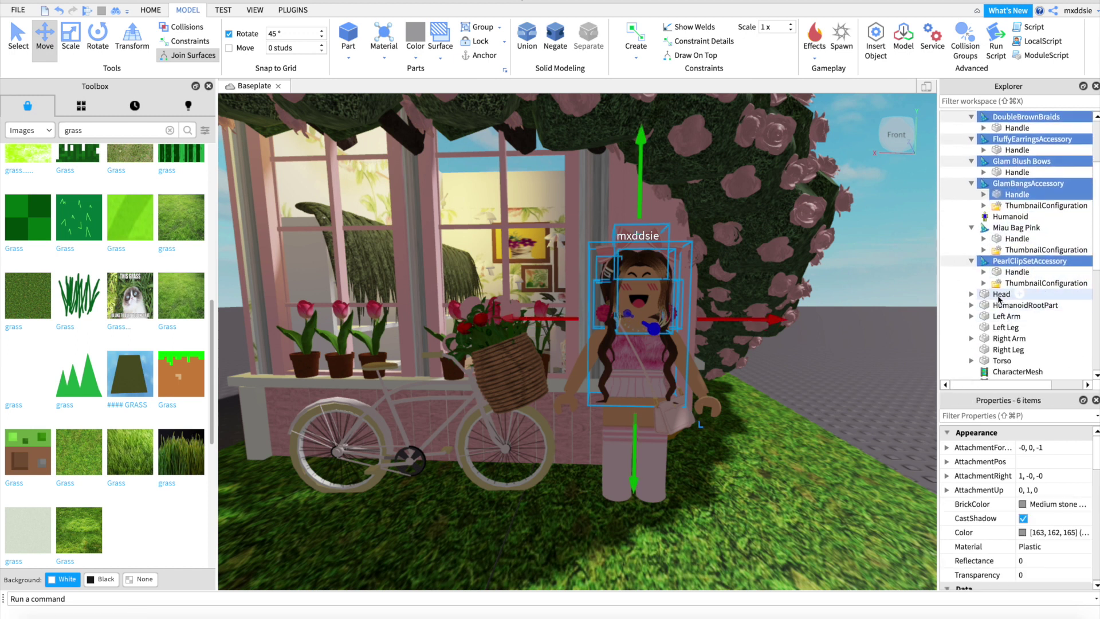
ctrl+click(998, 295)
Set the rotation snap to 0° and turn the selected head and hair accessories slightly sideways
click(73, 38)
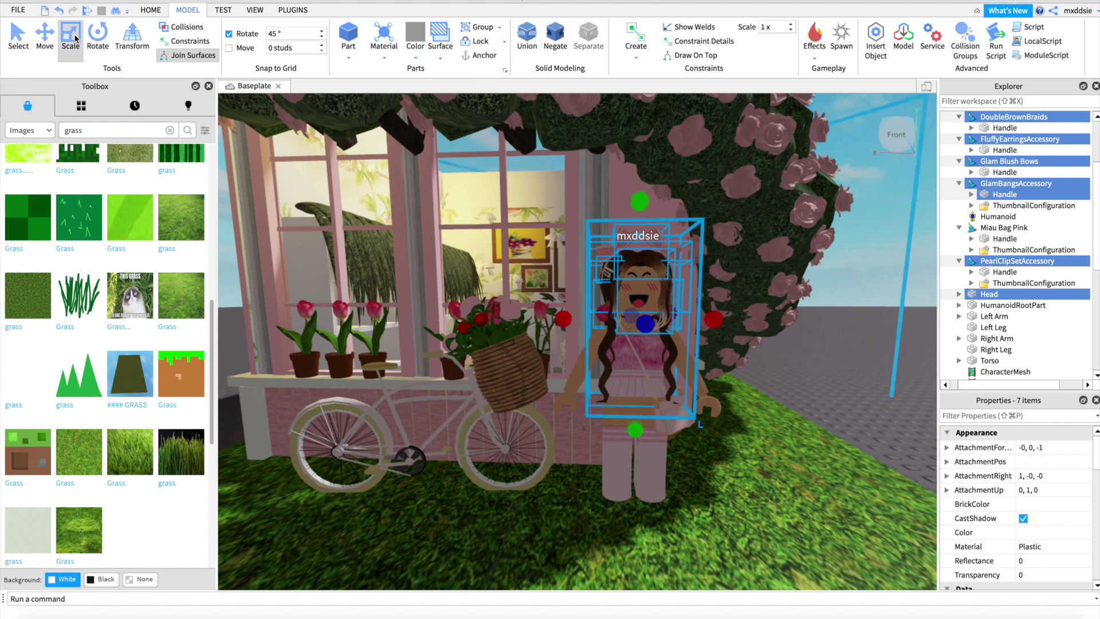
click(97, 37)
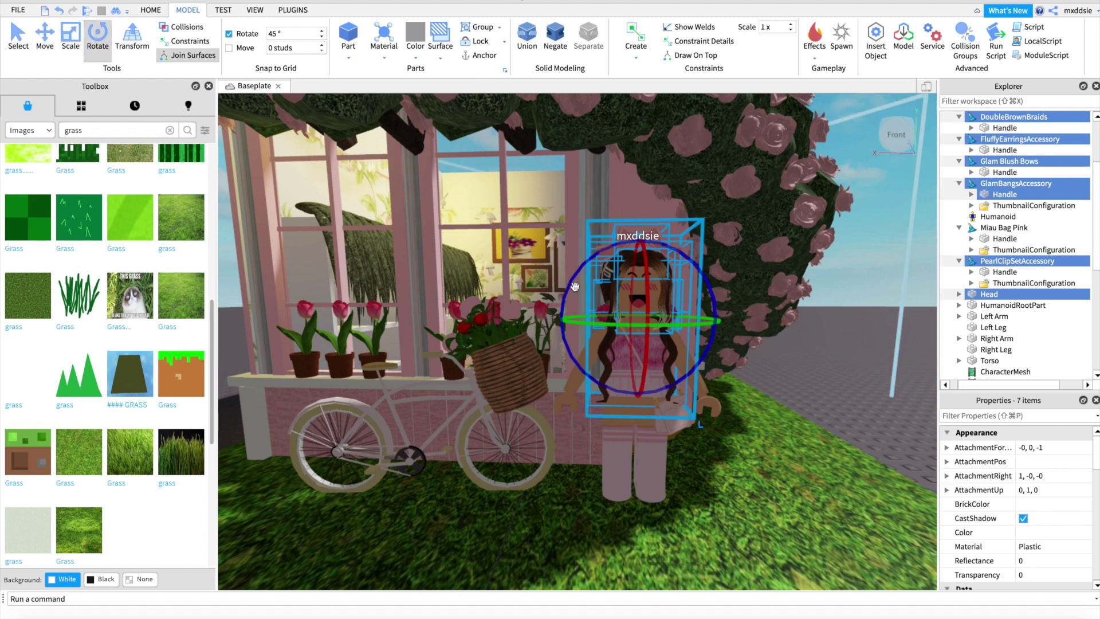
drag(574, 286, 697, 322)
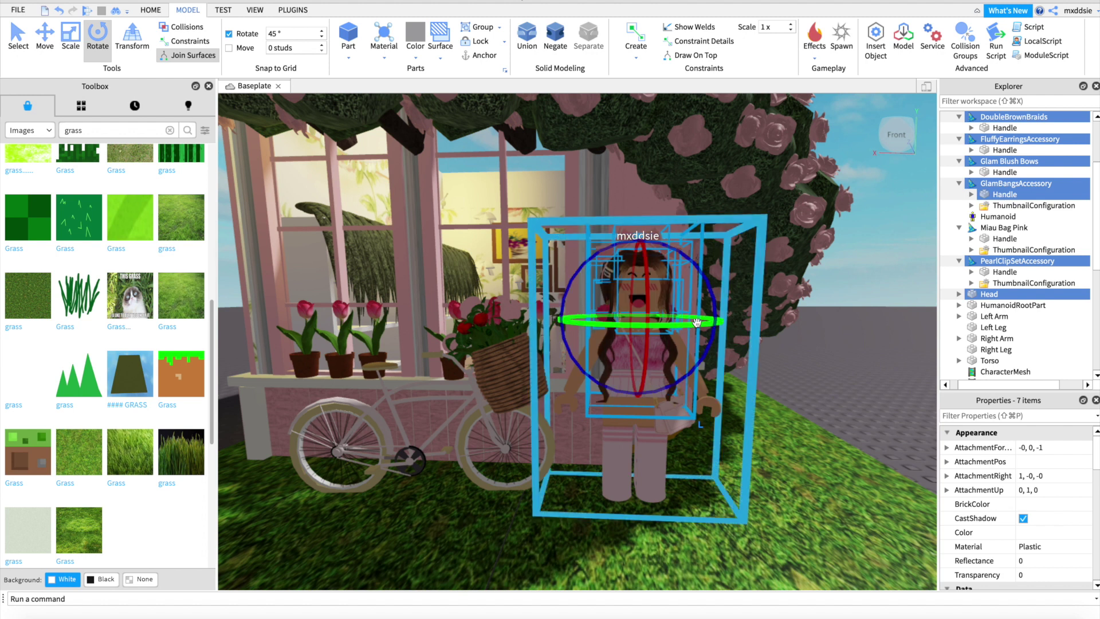
click(302, 36)
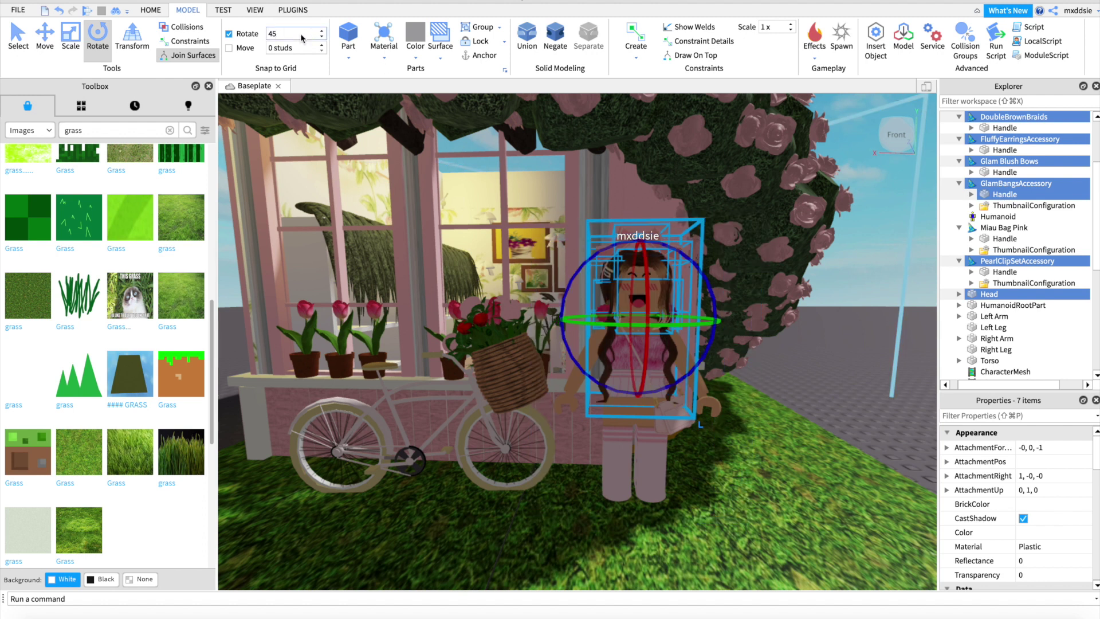
double_click(301, 35)
text(0)
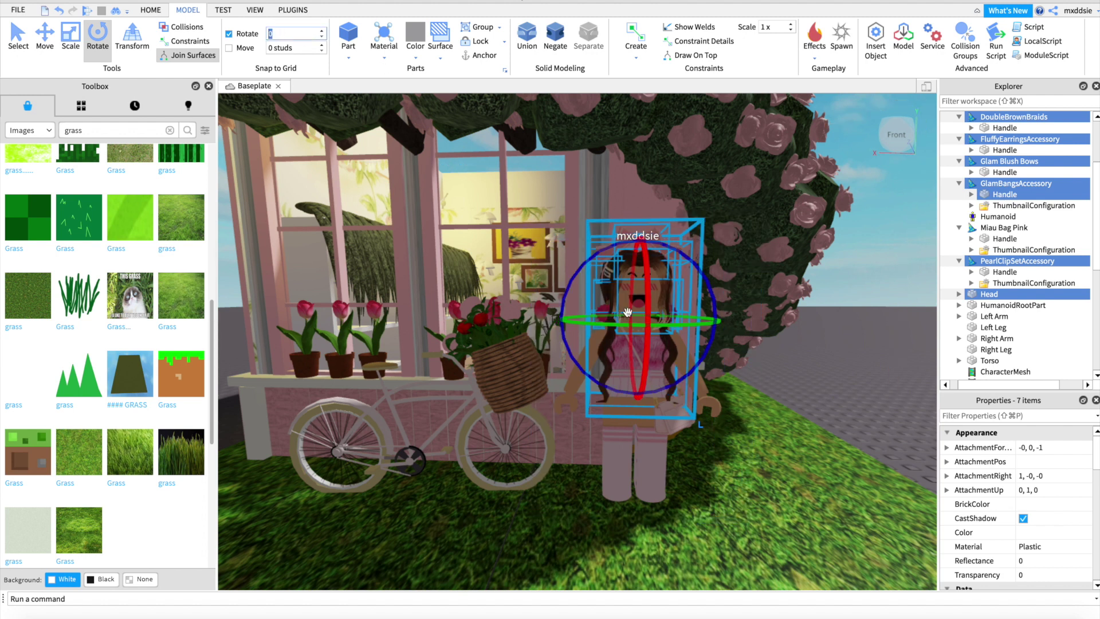
mouse_move(697, 323)
mouse_down()
mouse_move(676, 338)
mouse_move(664, 325)
mouse_move(677, 329)
mouse_up()
key(super+2)
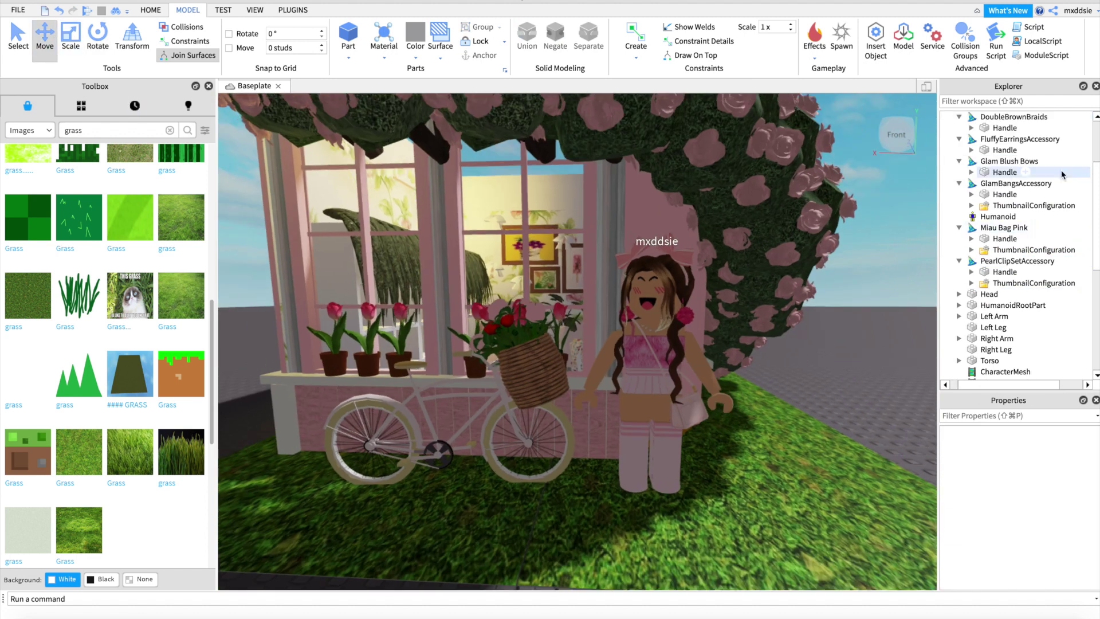
Rotate the avatar's Right Arm upward into a waving pose and move it back onto the shoulder
click(995, 317)
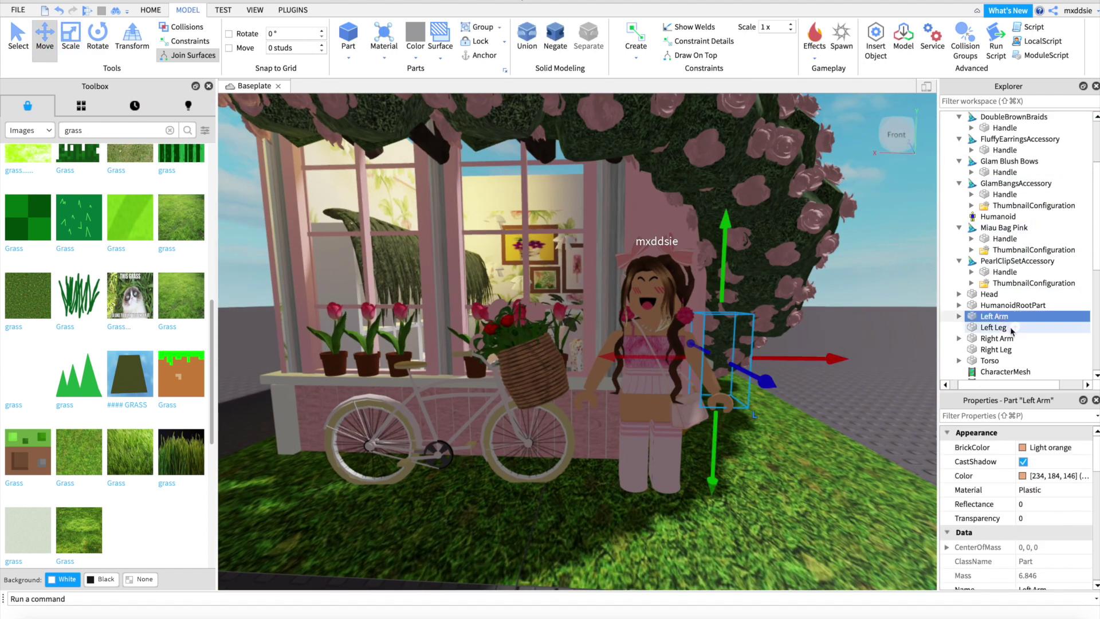
click(997, 339)
key(super+4)
drag(645, 348, 581, 269)
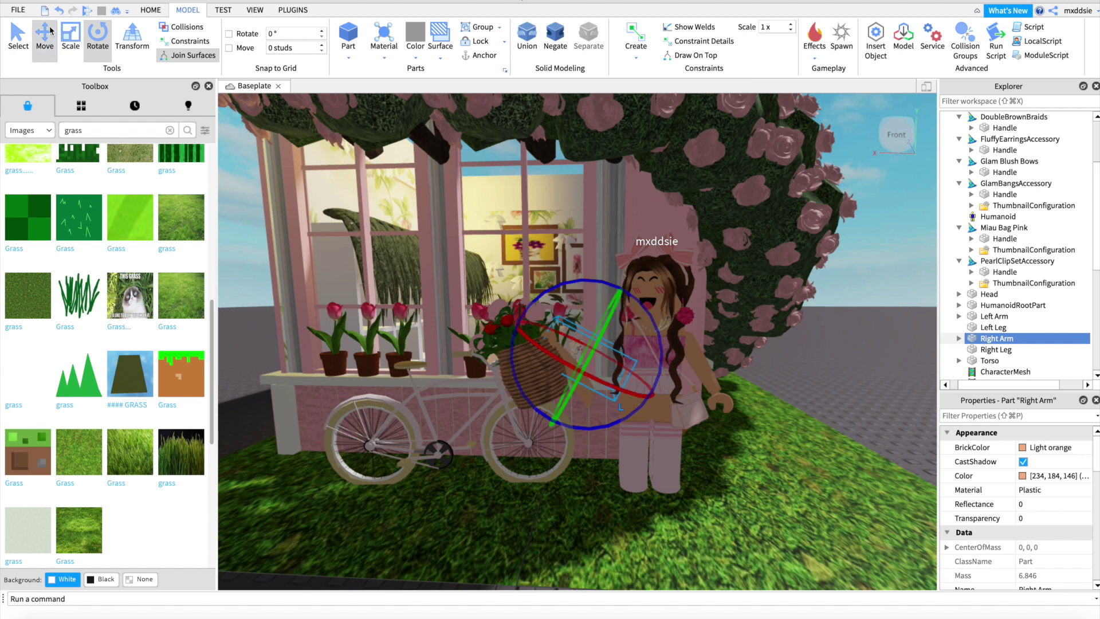
key(super+2)
click(98, 36)
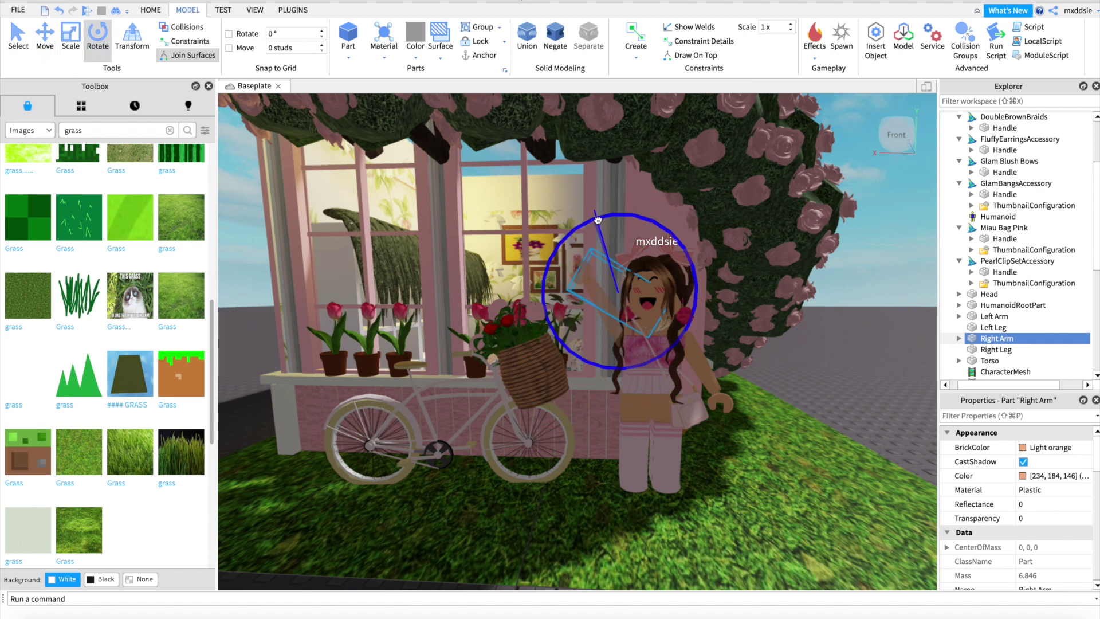
click(49, 34)
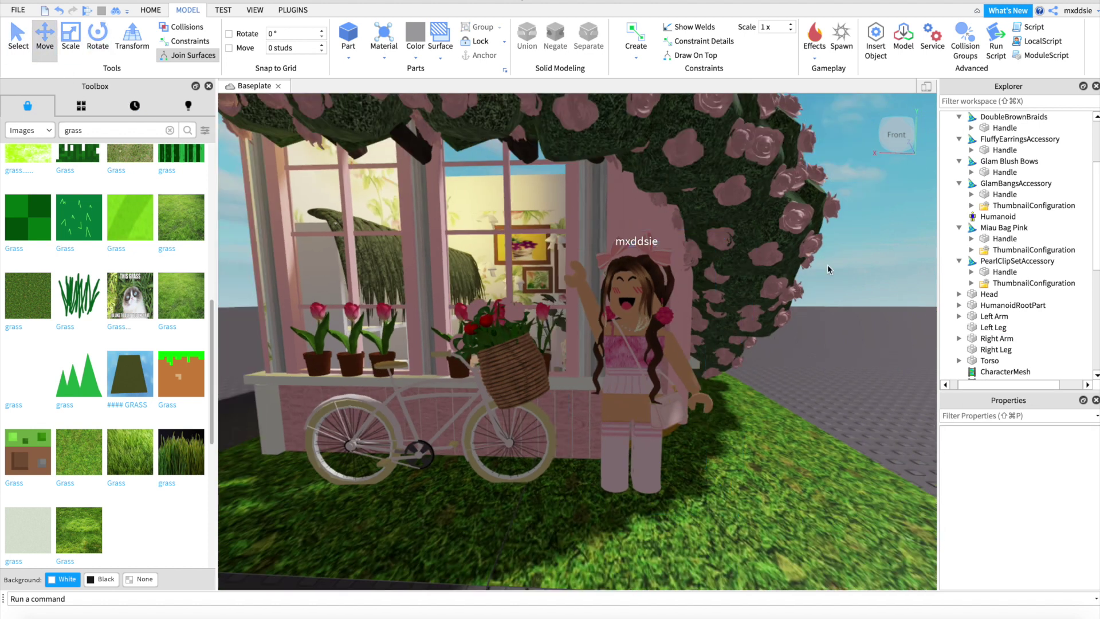
Rotate the avatar's Left Arm to hang closer to the body and move it in against the shoulder
click(989, 316)
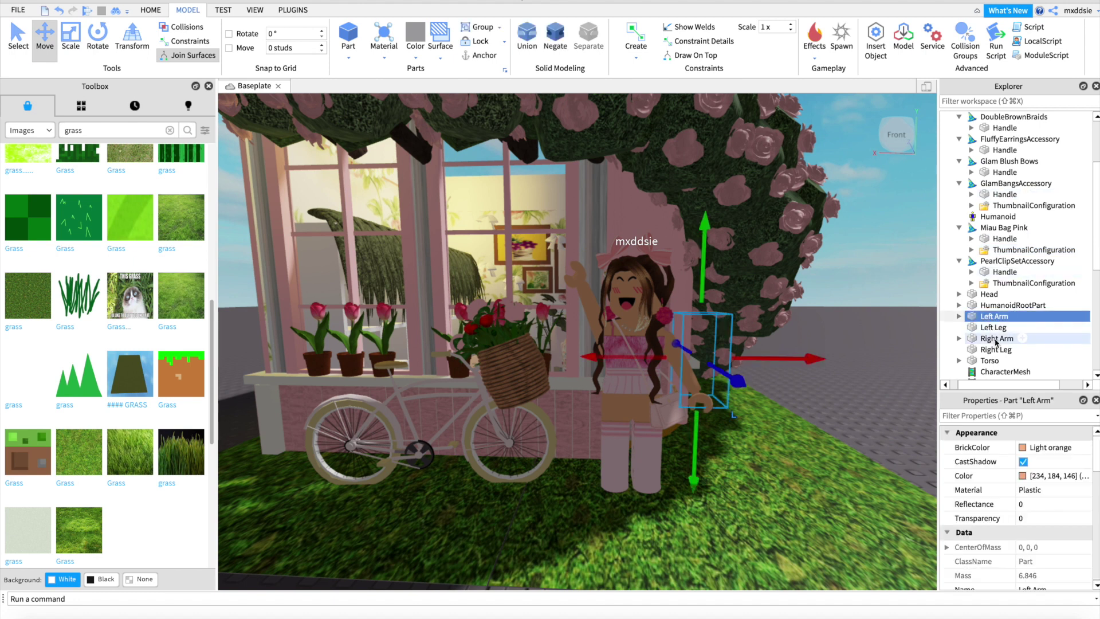
key(super+4)
drag(737, 288, 755, 299)
key(super+3)
key(super+2)
drag(771, 373, 763, 371)
click(874, 378)
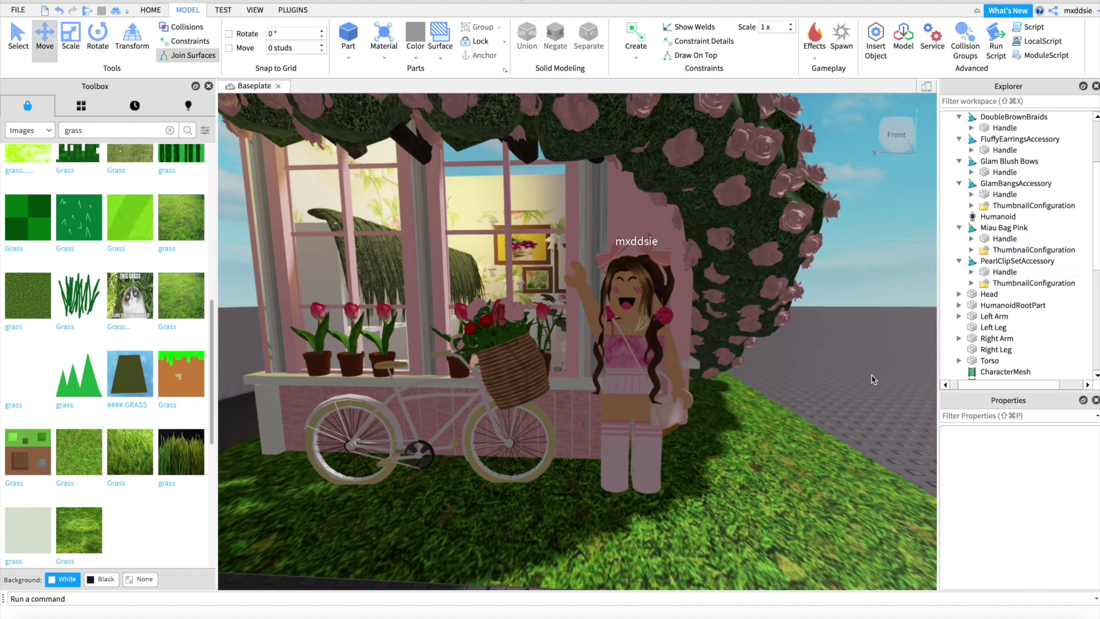
key(d)
click(994, 316)
click(853, 342)
key(a)
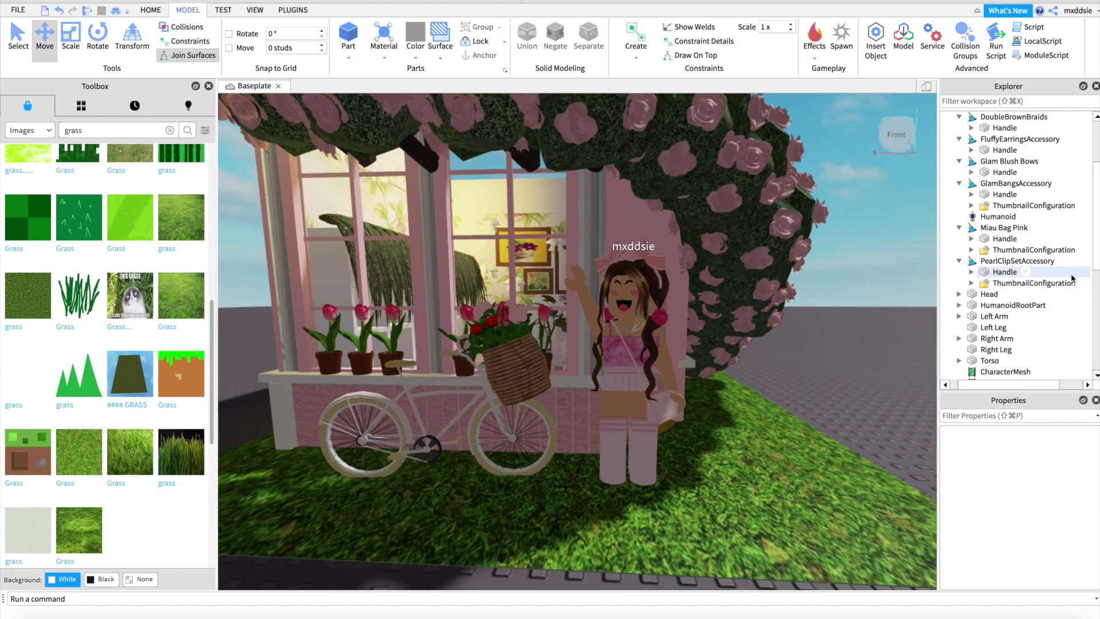
Undo the last change to the avatar's Left Arm
click(994, 316)
key(super+z)
click(865, 361)
key(d)
key(w)
scroll(988, 284, up, 3)
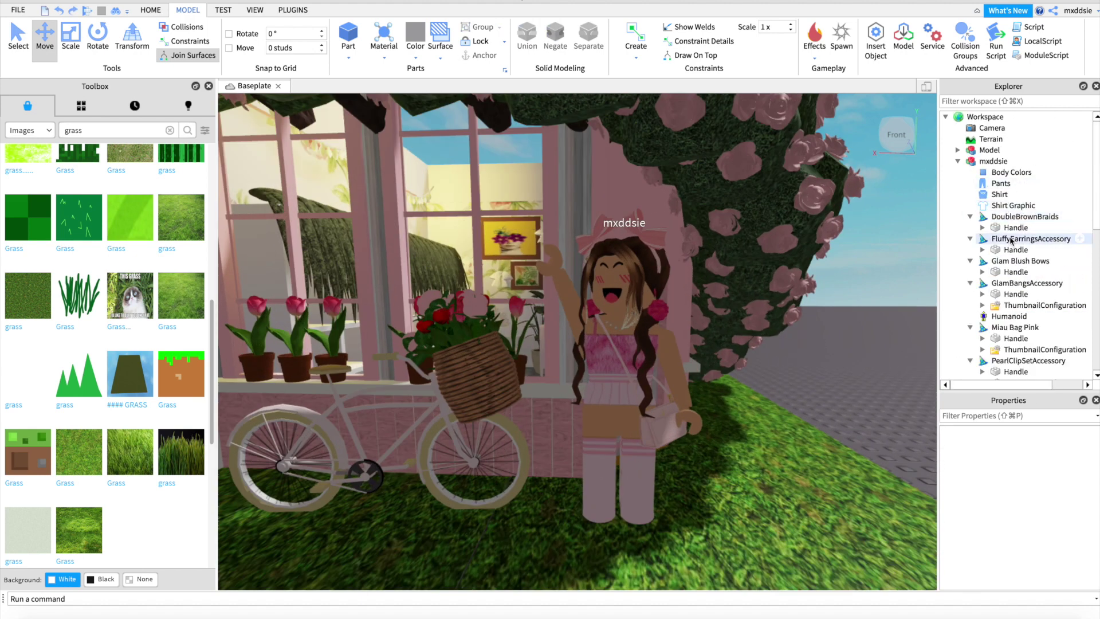
Rotate the avatar's Left Arm slightly inward toward the body
scroll(1000, 236, down, 8)
click(999, 216)
click(101, 41)
drag(673, 378, 675, 379)
click(838, 378)
key(s)
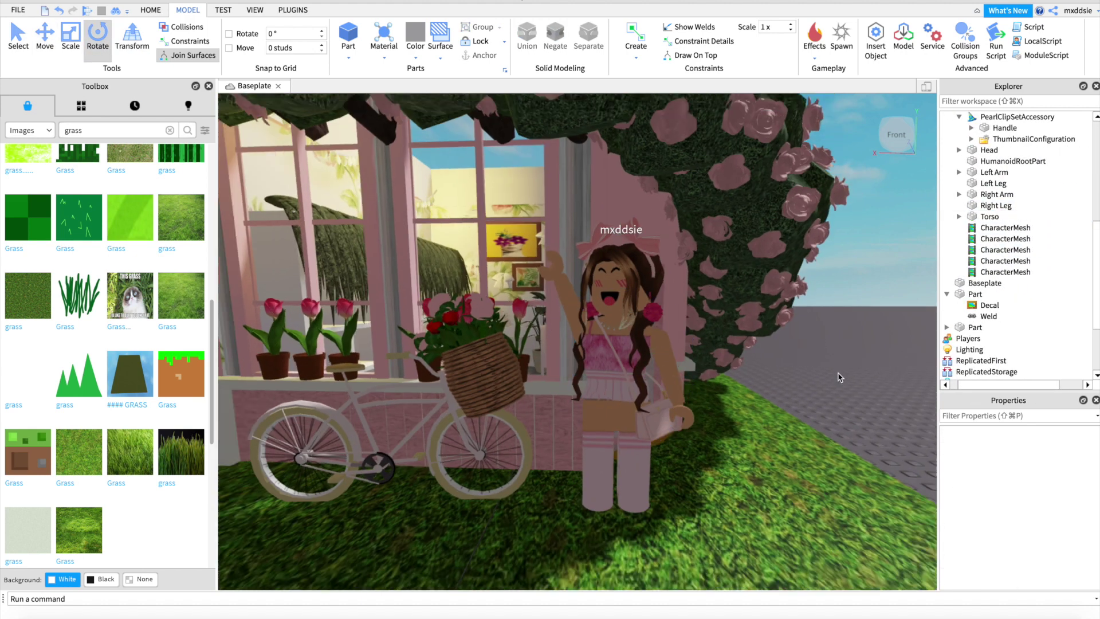
Select the whole avatar model and move it slightly sideways, closer to the bicycle
key(s)
key(a)
scroll(1002, 172, up, 8)
click(998, 162)
click(48, 38)
drag(806, 373, 785, 373)
click(889, 349)
scroll(894, 348, down, 4)
scroll(877, 347, up, 3)
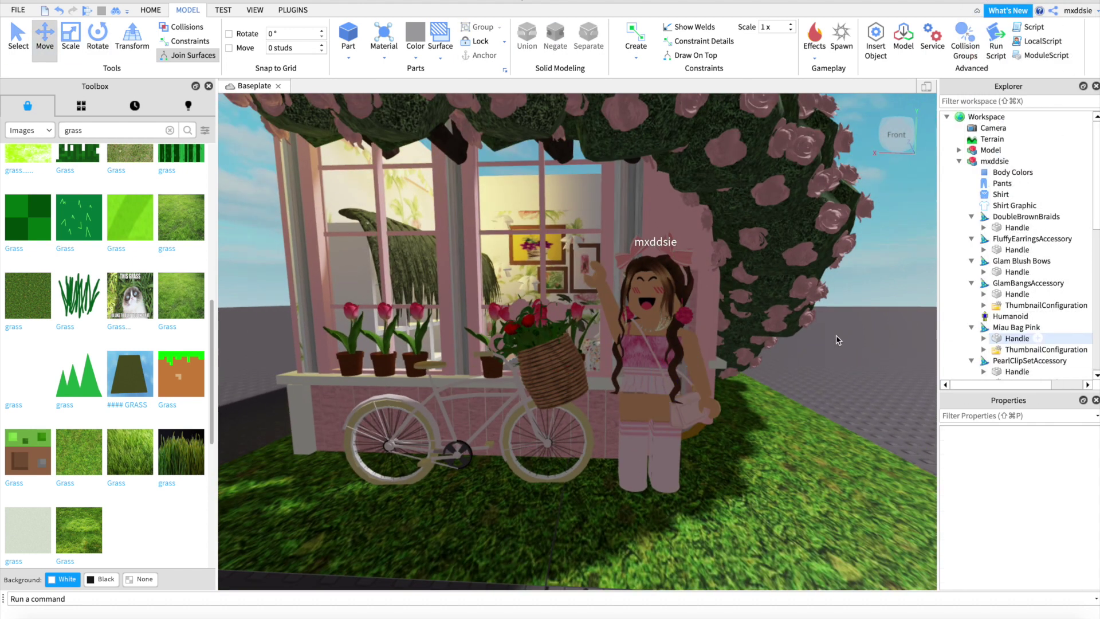
Rename the avatar model to a blank name to remove the name tag above its head
scroll(837, 339, up, 1)
scroll(840, 337, up, 2)
click(802, 315)
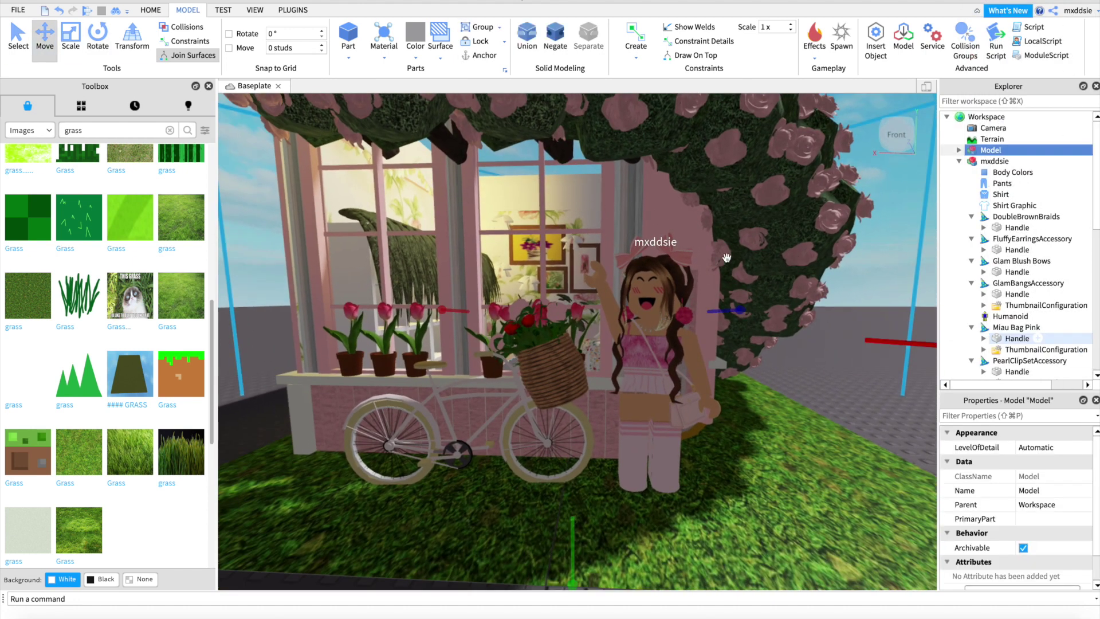
click(831, 327)
double_click(997, 162)
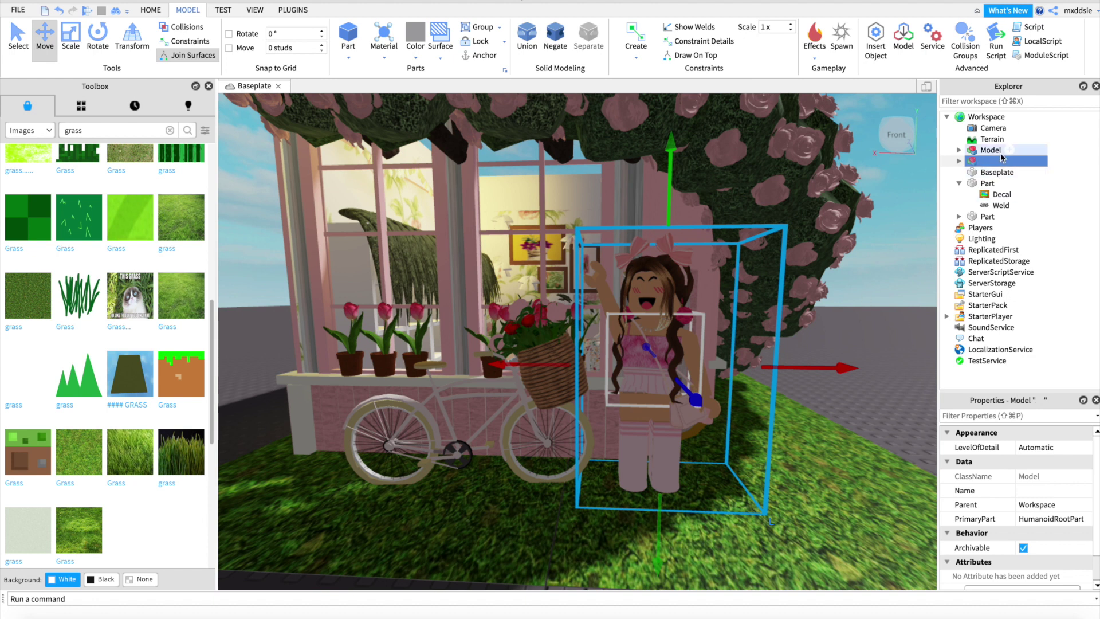
click(895, 305)
Search the model library for ring light and select the shop model, the avatar and both grass Parts together
scroll(895, 305, up, 2)
right_click(894, 305)
click(708, 432)
scroll(705, 429, down, 5)
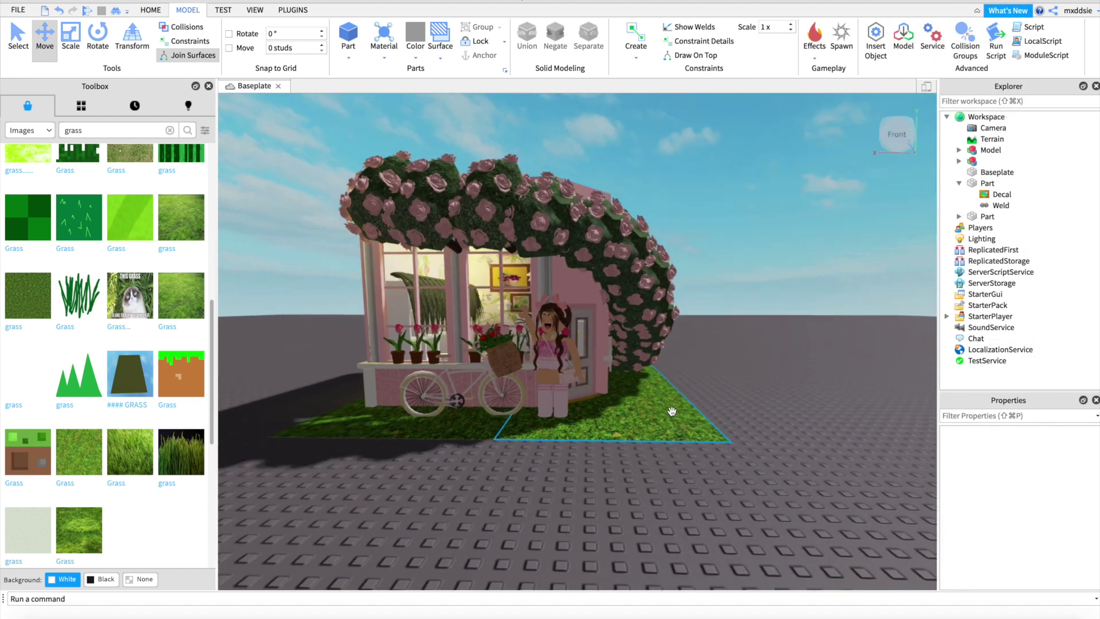
click(675, 414)
click(686, 424)
click(21, 115)
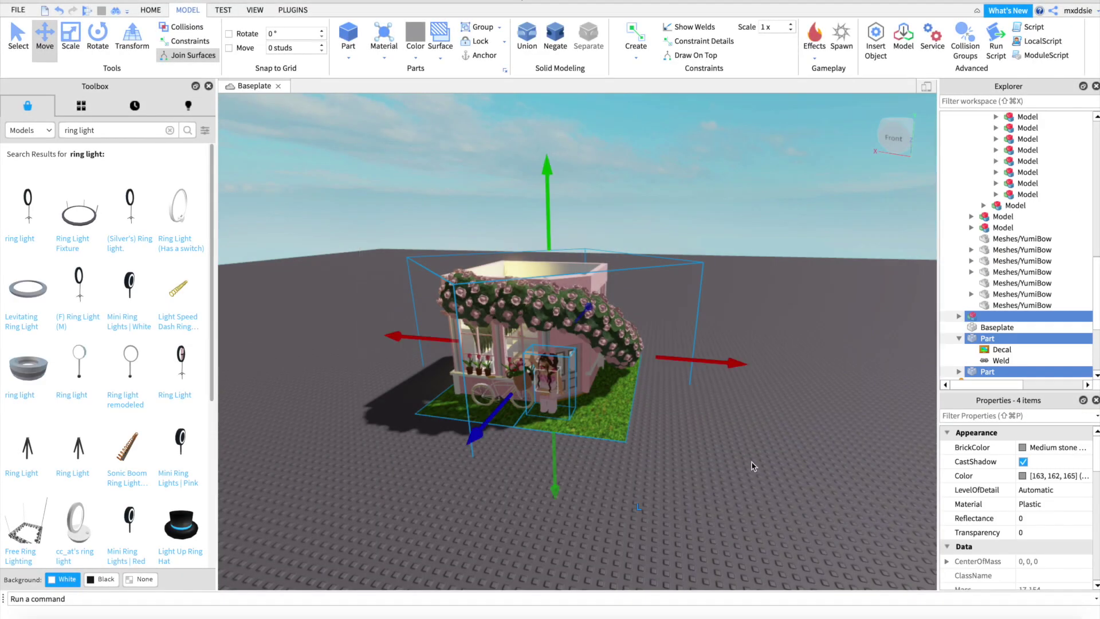
Rotate the selected shop, avatar and grass Parts together around the vertical axis, then clear the selection
key(super+4)
drag(479, 361, 706, 342)
drag(667, 398, 584, 423)
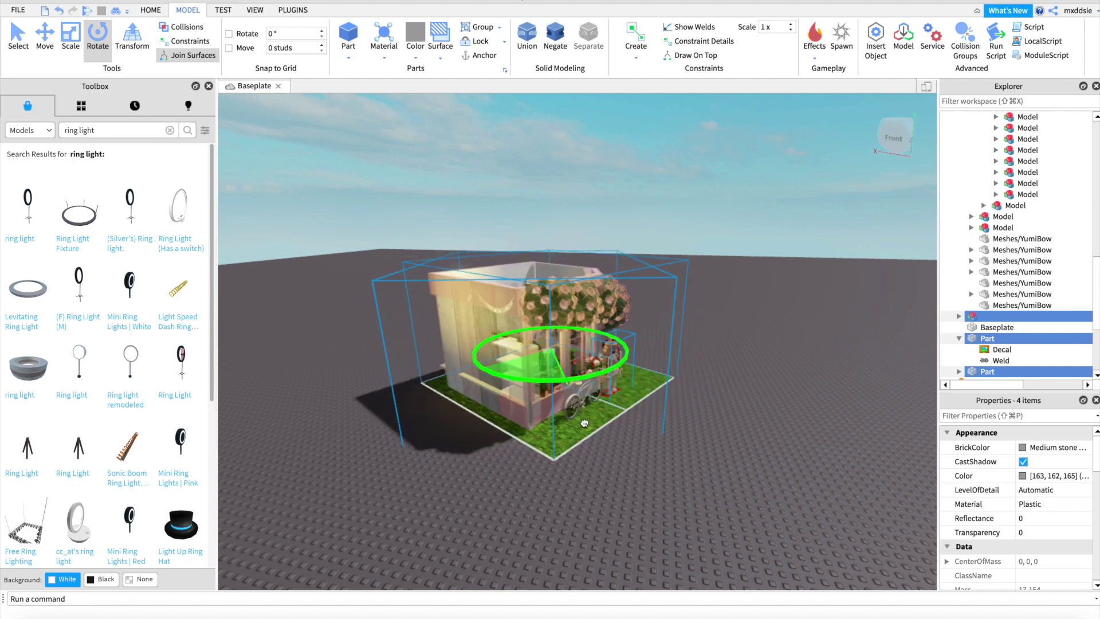
click(750, 270)
Examine the rotated scene from near and far, and frame the avatar, bicycle and shop window from the front
key(w)
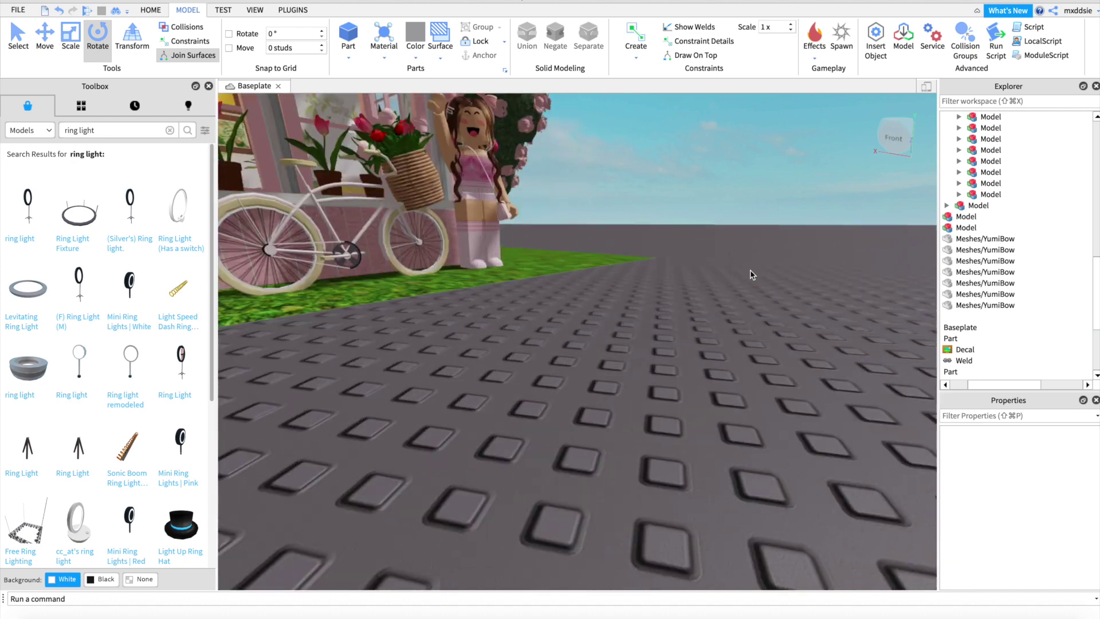
right_drag(750, 270, 751, 270)
scroll(750, 270, down, 5)
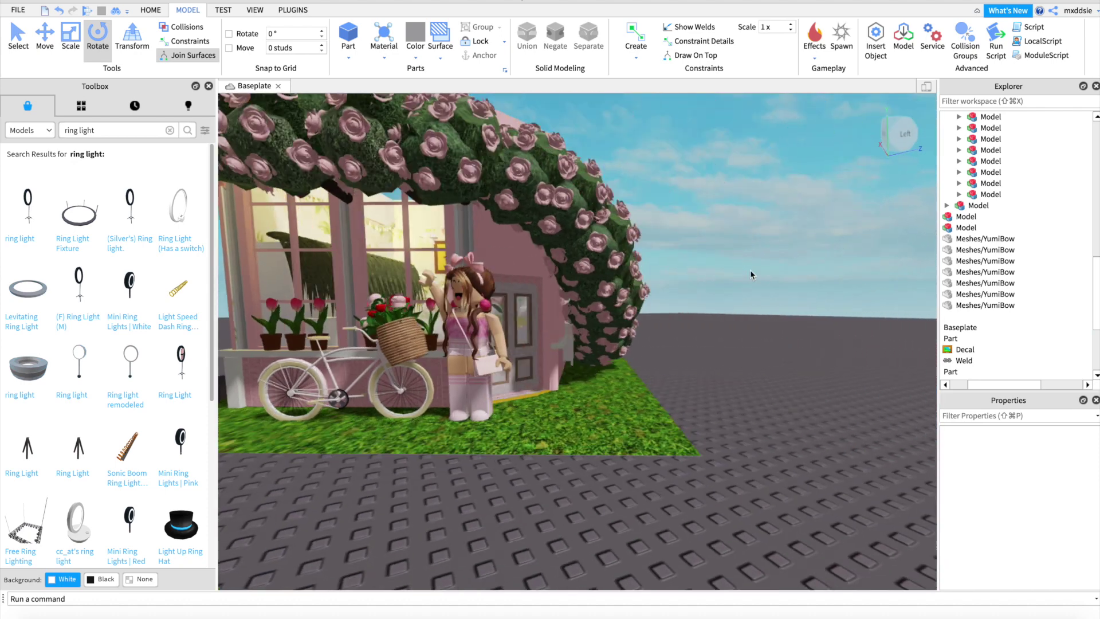
key(d)
key(a)
key(w)
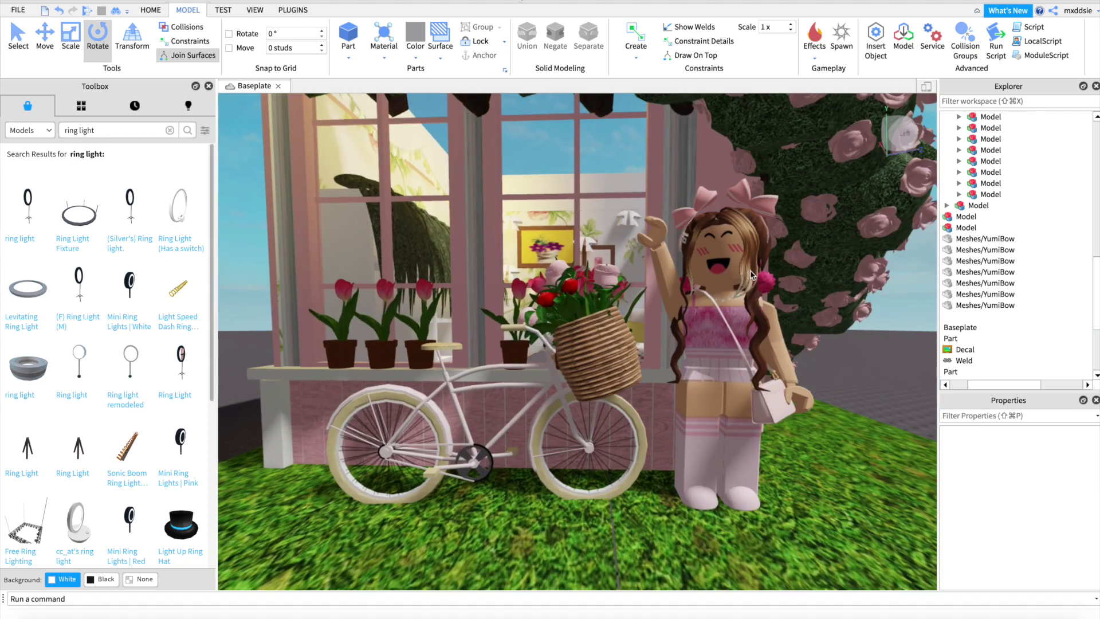
key(s)
key(s)
key(d)
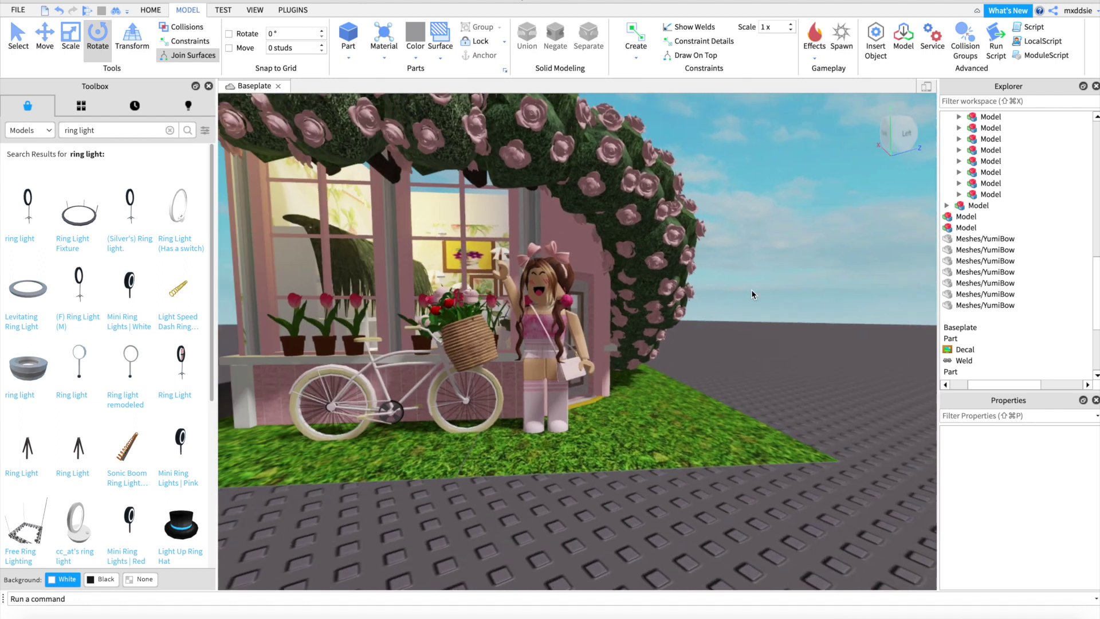
key(s)
right_drag(751, 290, 751, 303)
key(a)
key(e)
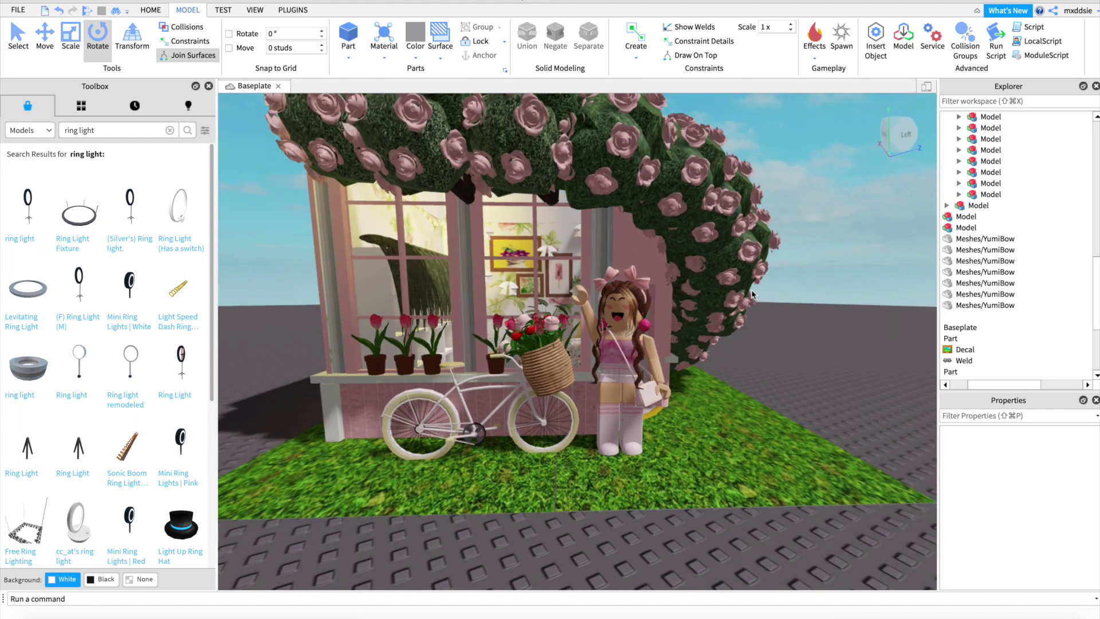
key(w)
key(w)
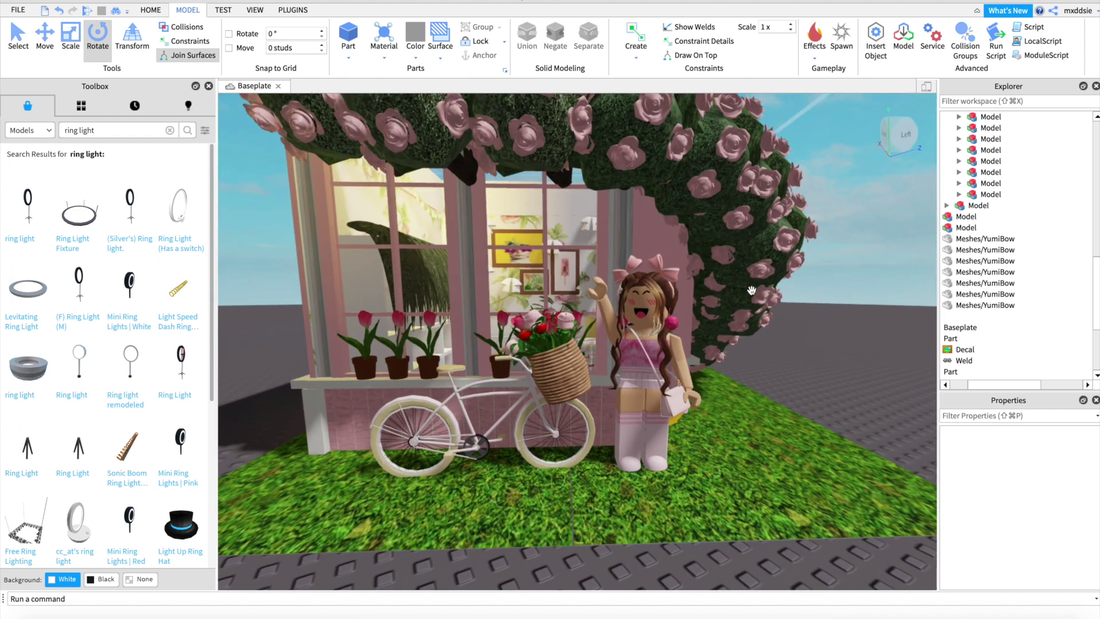
mouse_move(751, 290)
right_down()
mouse_move(751, 275)
mouse_move(742, 297)
right_up()
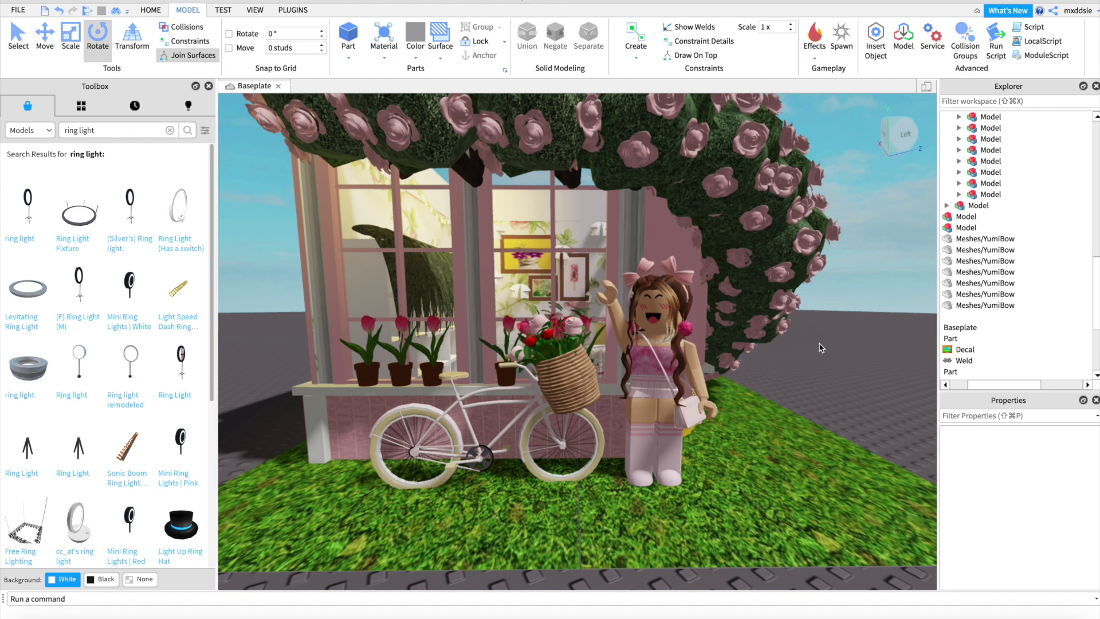
Fit a square screenshot area around the shop window, bicycle and waving avatar
key(shift+super+4)
drag(296, 123, 779, 510)
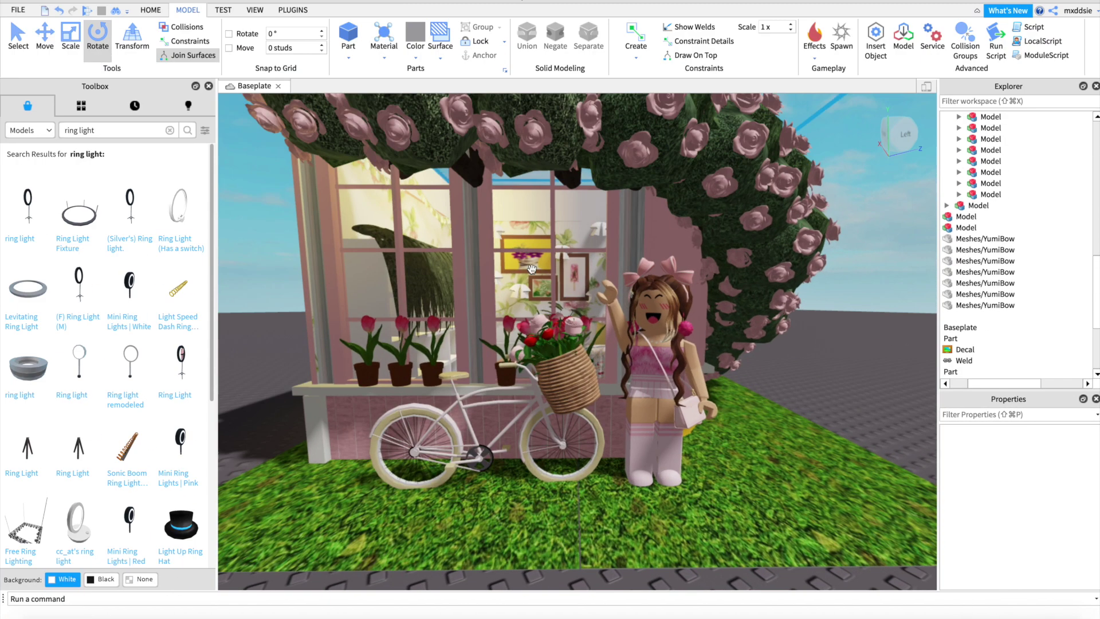
key(shift+super+5)
drag(283, 133, 315, 151)
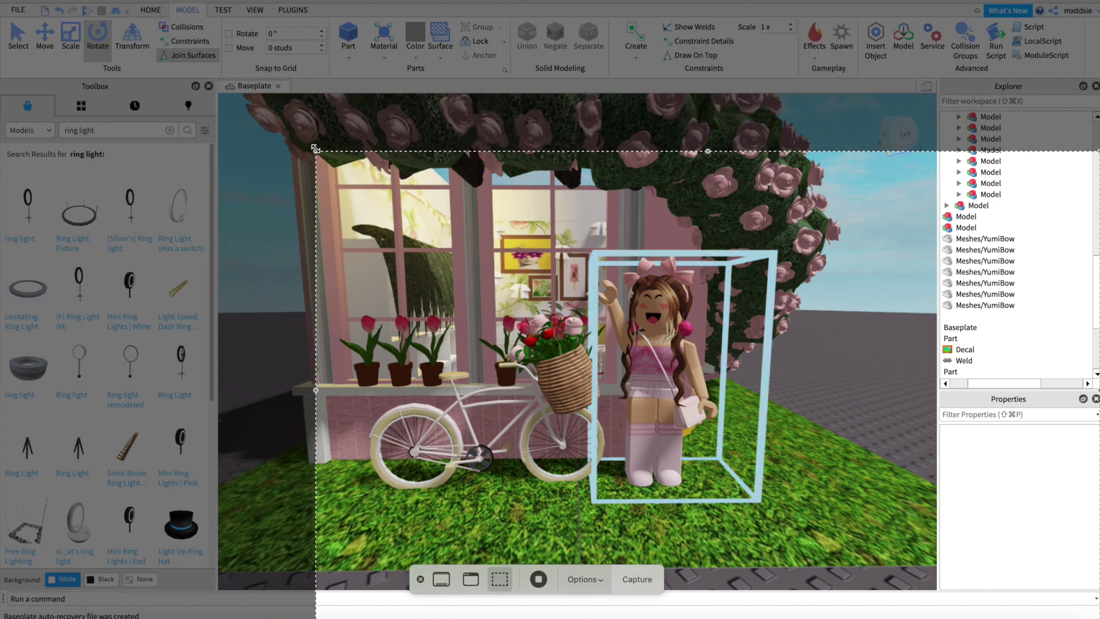
drag(1087, 614, 741, 547)
drag(529, 617, 529, 580)
drag(638, 392, 635, 378)
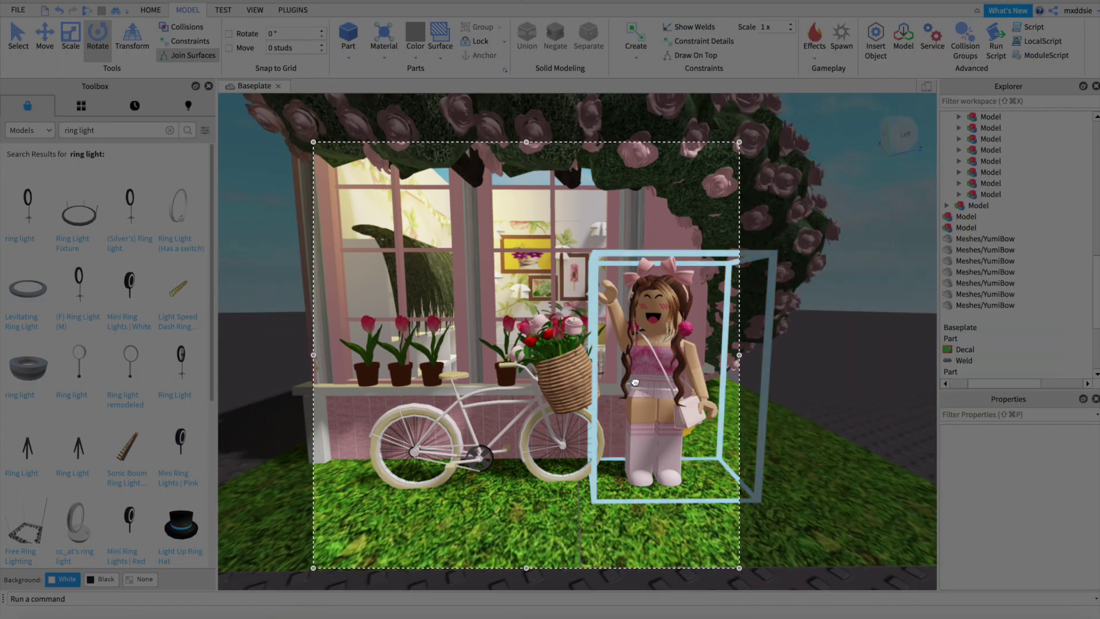
key(Escape)
scroll(1007, 176, up, 12)
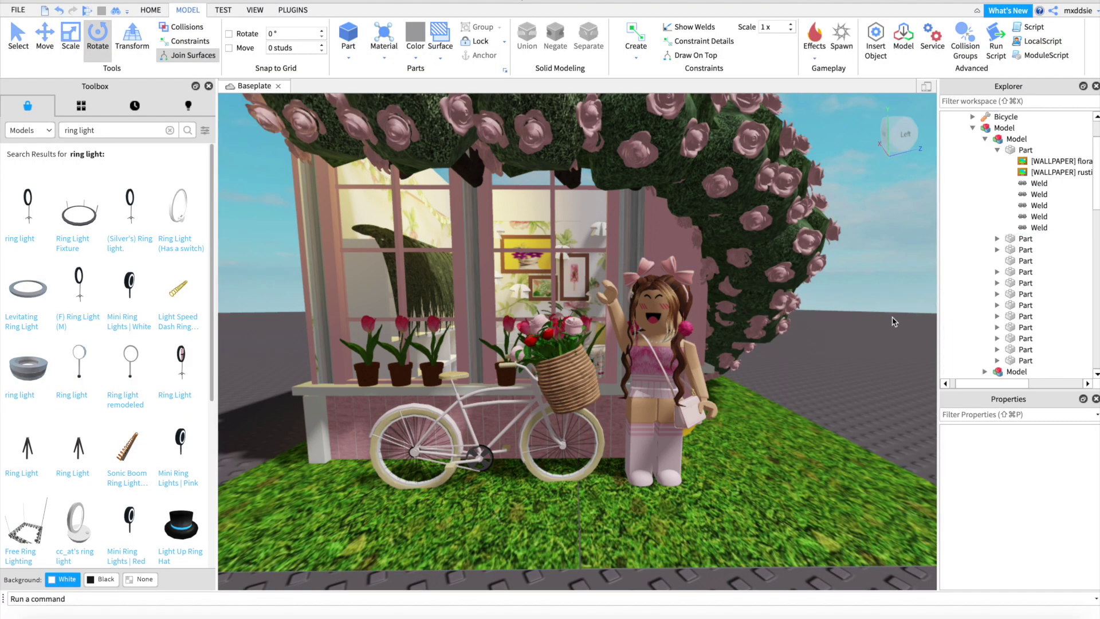
Capture a screenshot of the square area with no selection outline around the avatar
key(shift+super+5)
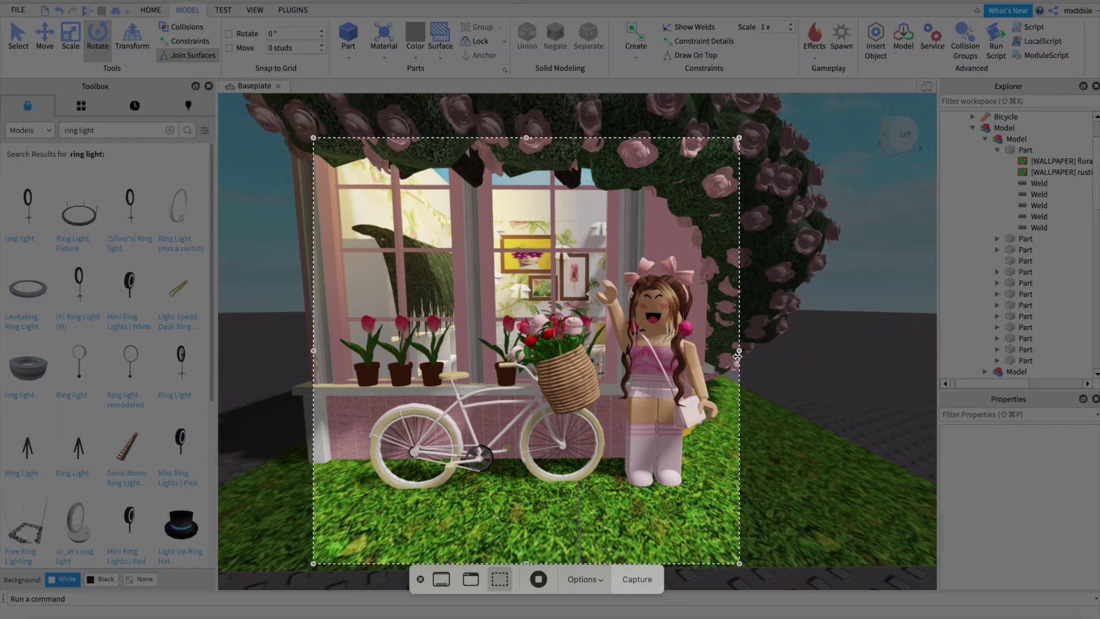
click(699, 386)
key(Return)
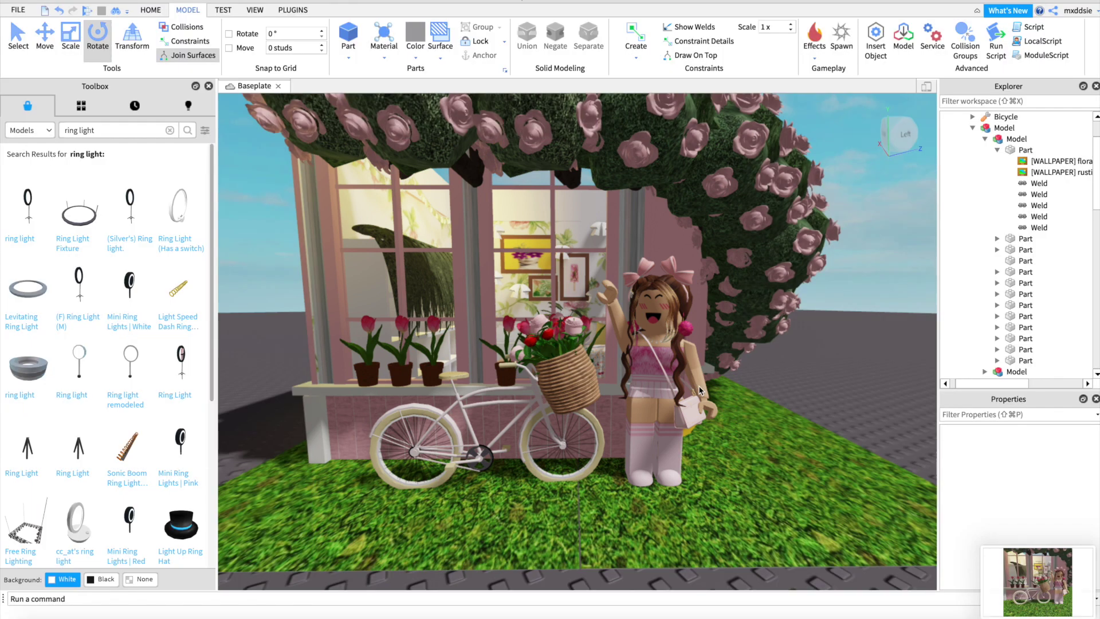